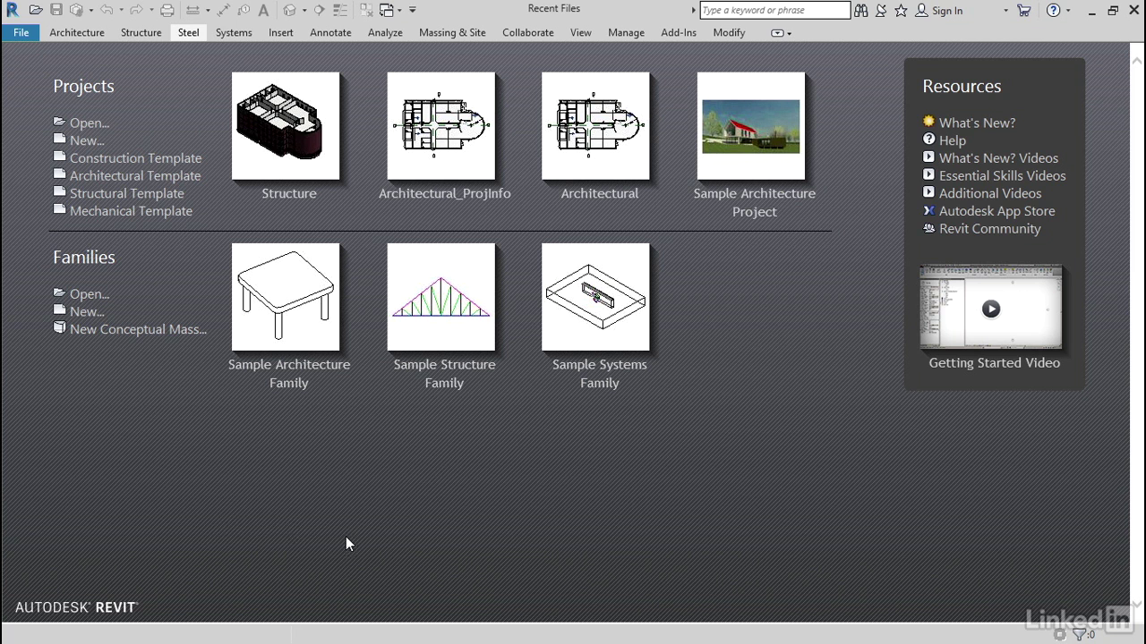
# - Create a new project from the Structural Template and open the Level 1 structural plan
pyautogui.click(126, 195)
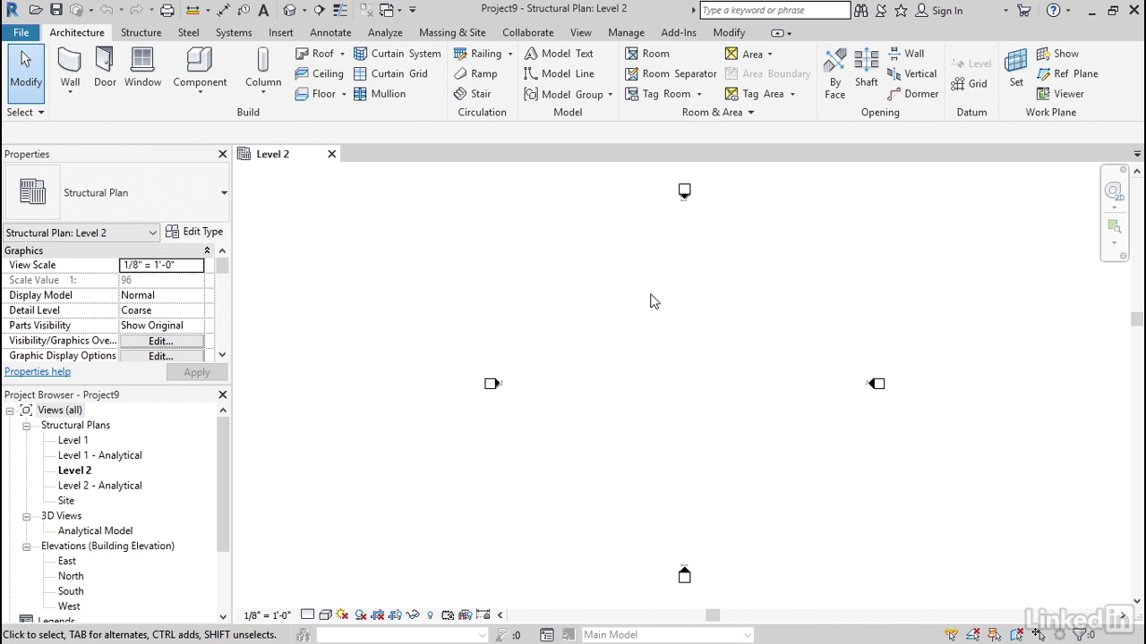
pyautogui.moveTo(634, 307); pyautogui.dragTo(455, 310, button='middle')
pyautogui.doubleClick(76, 441)
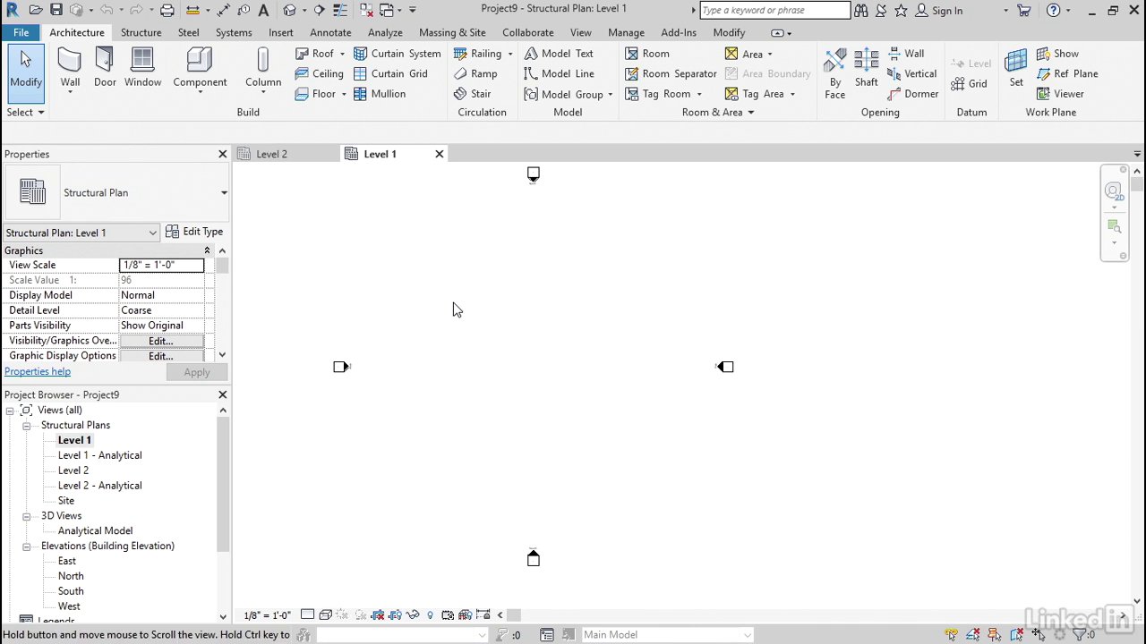
# - Load the HSS-Hollow Structural Section-Column family with type HSS10X10X3/8 for placing structural columns
pyautogui.click(142, 33)
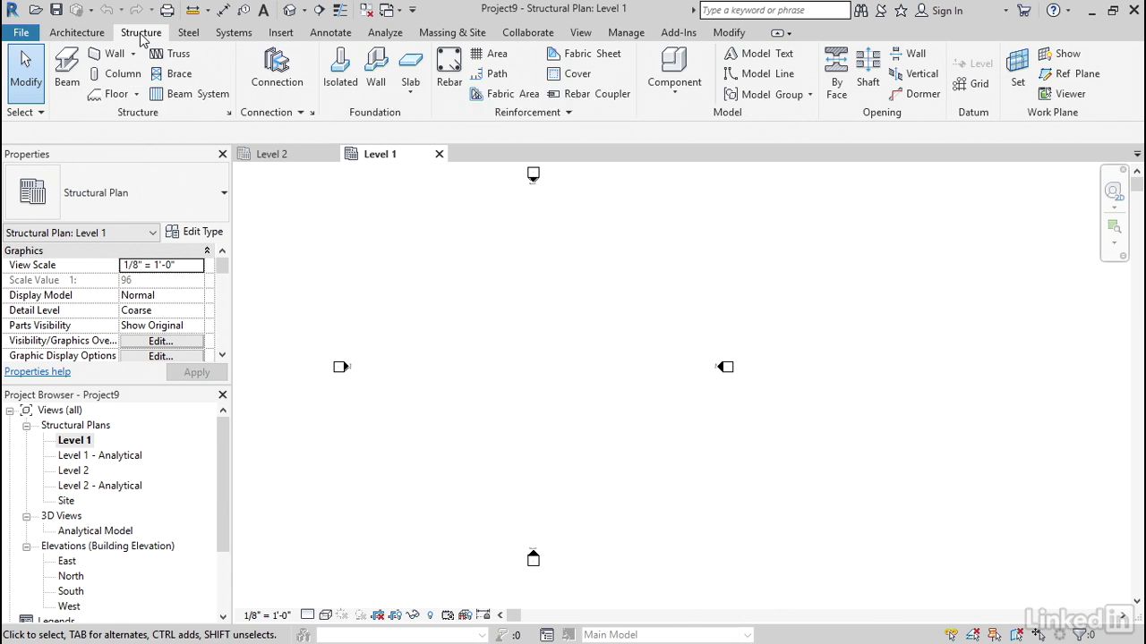
pyautogui.click(126, 76)
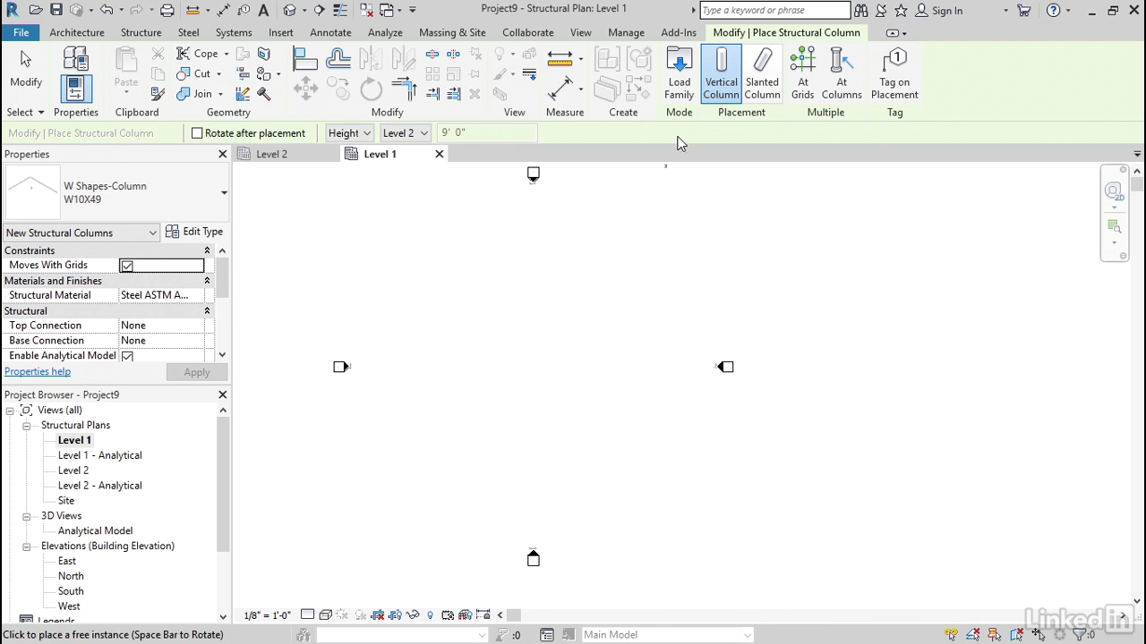
pyautogui.click(680, 90)
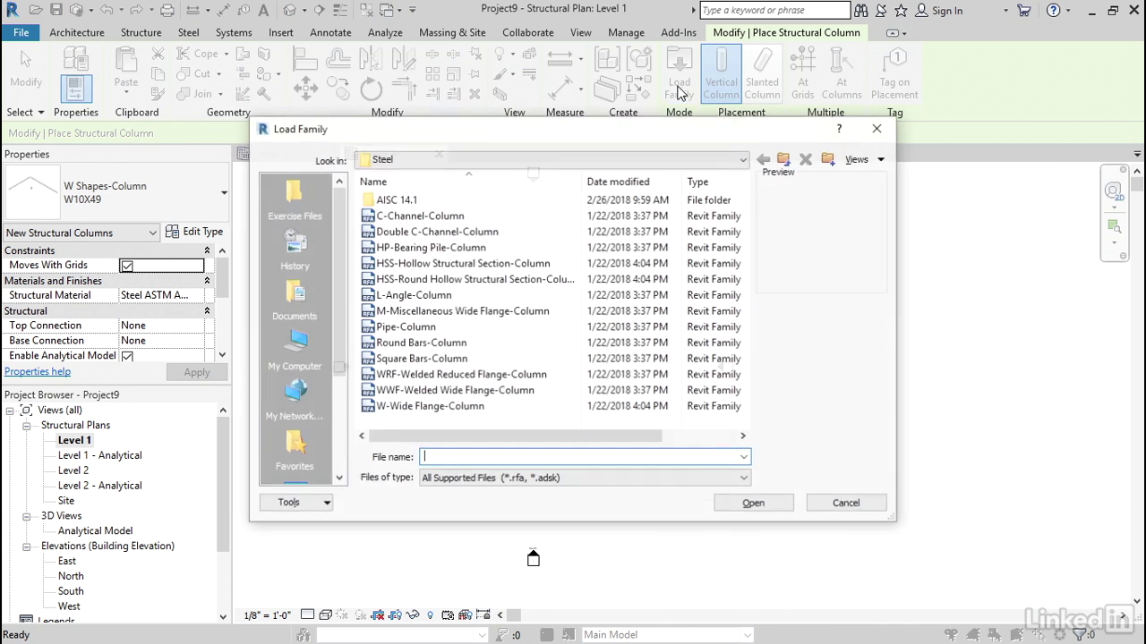
pyautogui.click(428, 264)
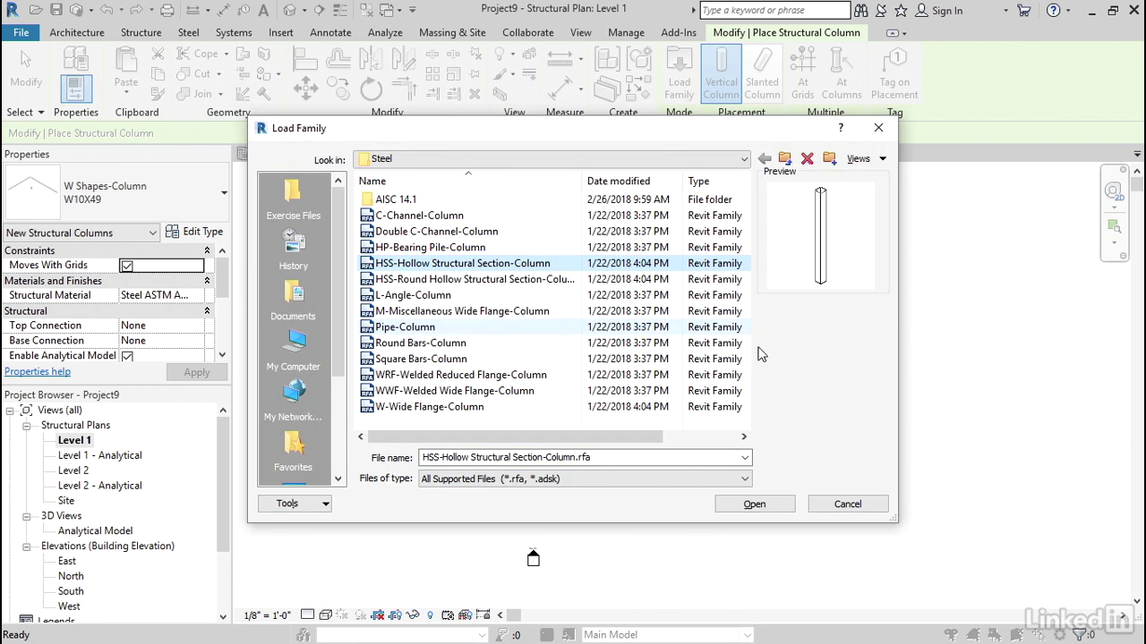
pyautogui.click(754, 504)
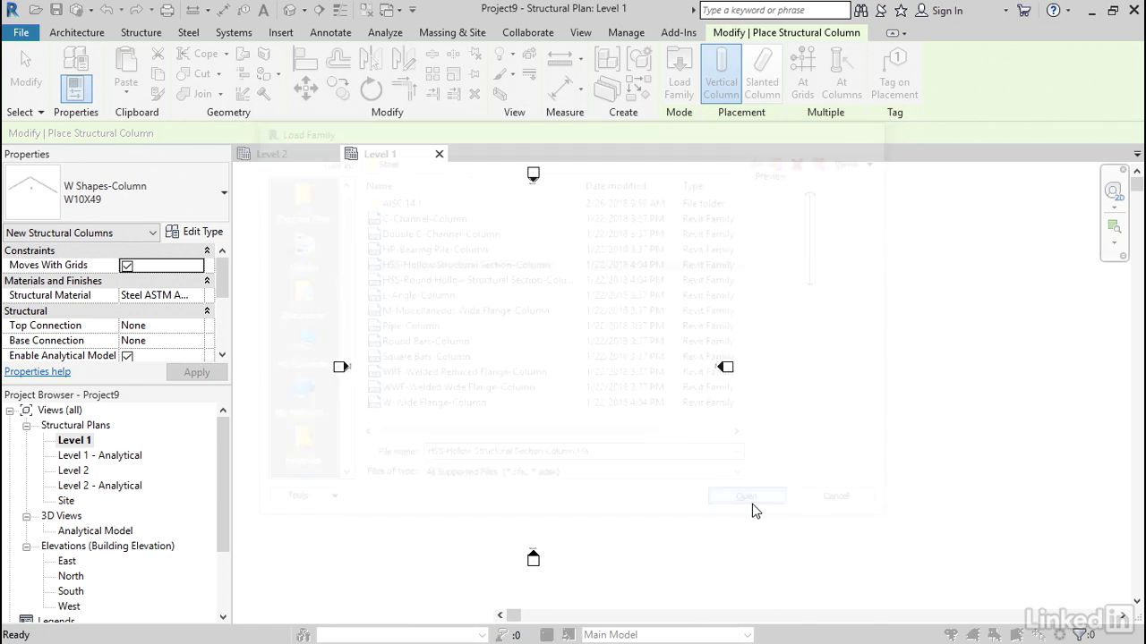
pyautogui.scroll(-20, 494, 352)
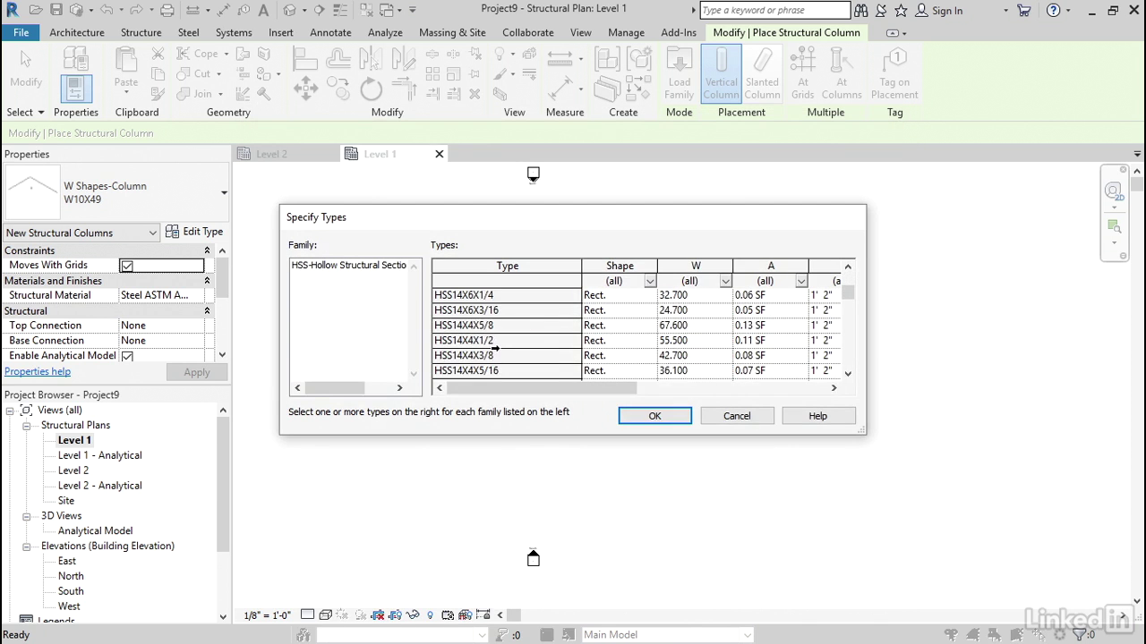
pyautogui.scroll(-3, 494, 345)
pyautogui.click(483, 355)
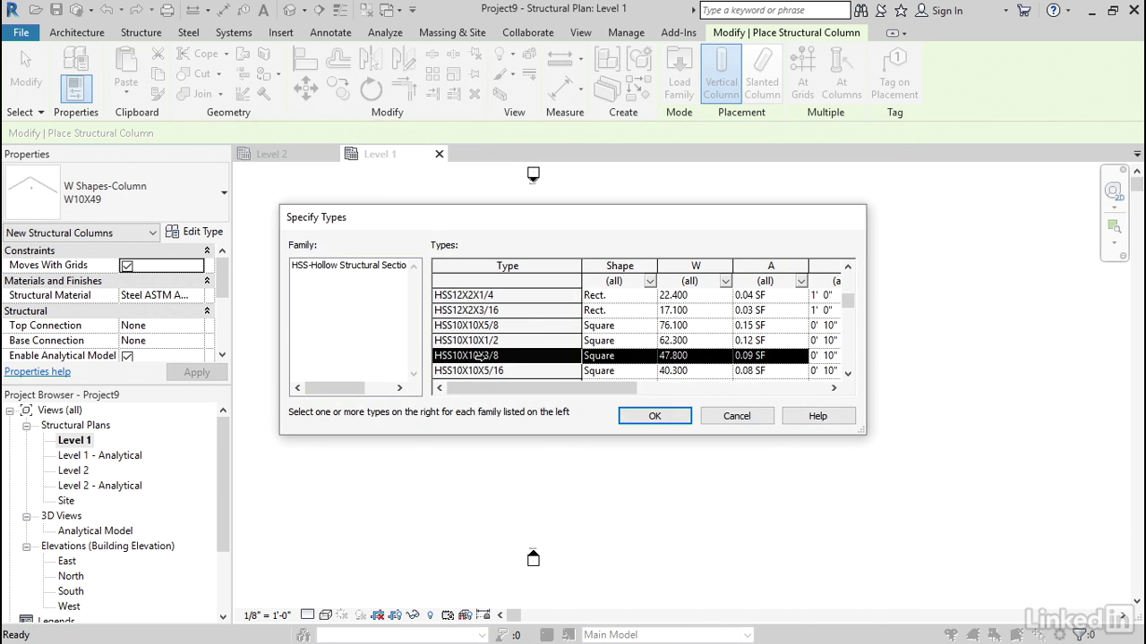
pyautogui.click(656, 419)
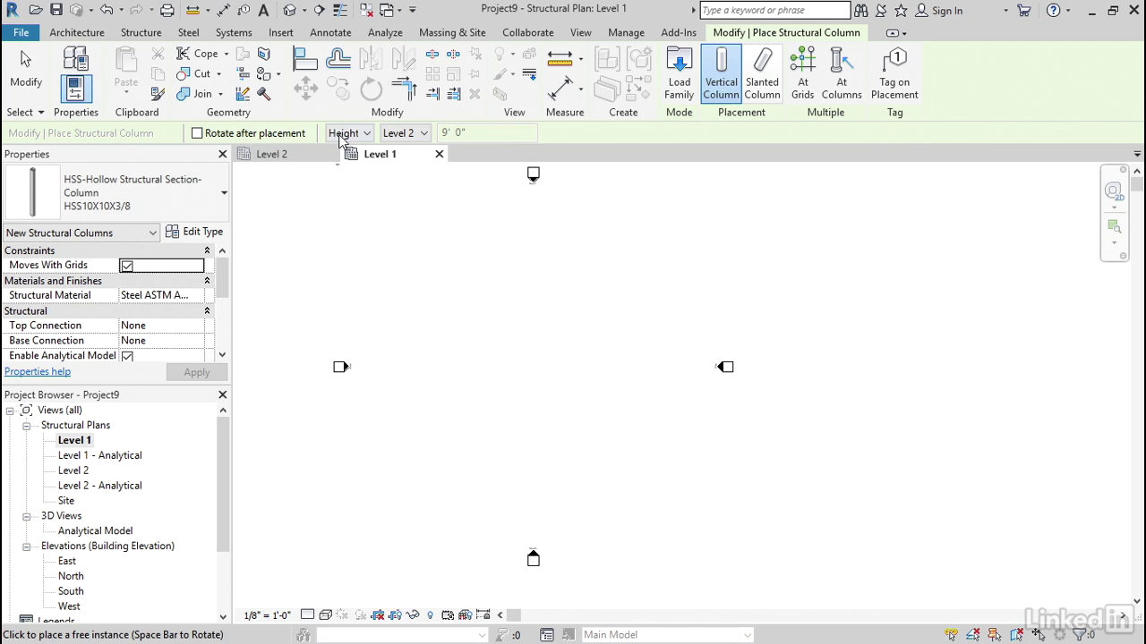
# - Place one vertical HSS10X10X3/8 column on the Level 1 plan, with its height set to Level 2
pyautogui.scroll(4, 488, 372)
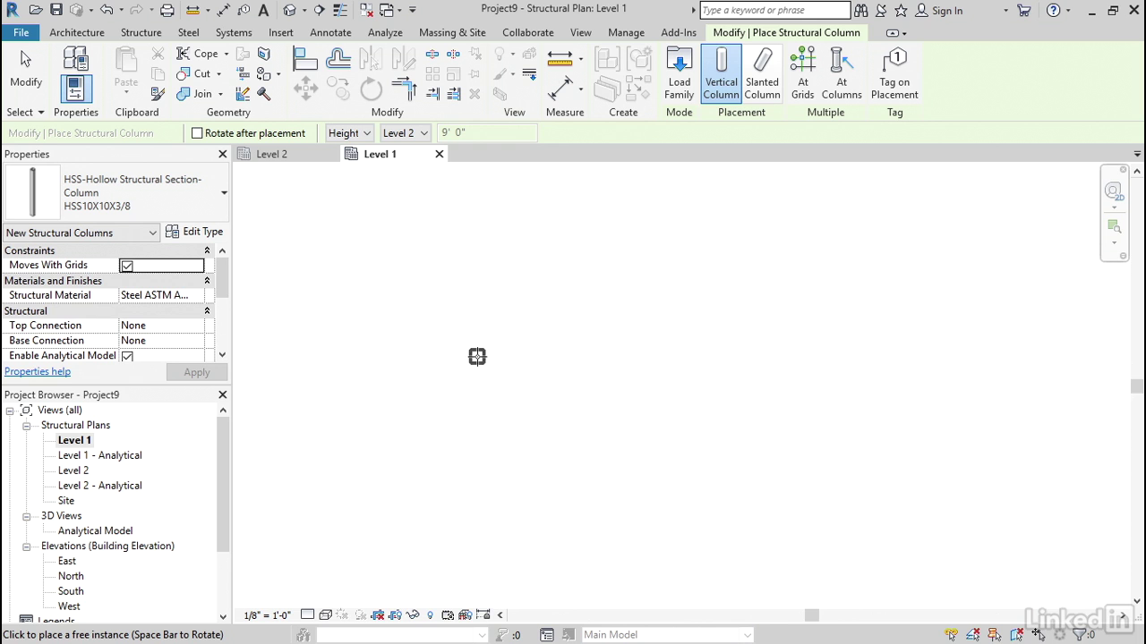
pyautogui.click(428, 345)
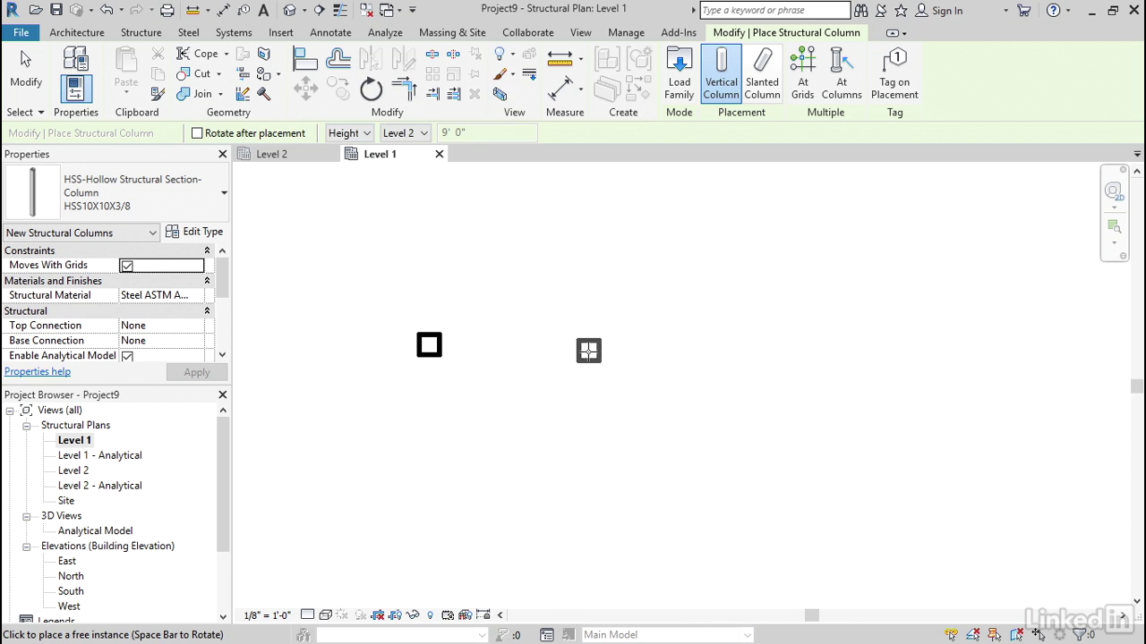
pyautogui.press('Escape')
pyautogui.scroll(-2, 528, 364)
pyautogui.moveTo(563, 384); pyautogui.dragTo(432, 395, button='middle')
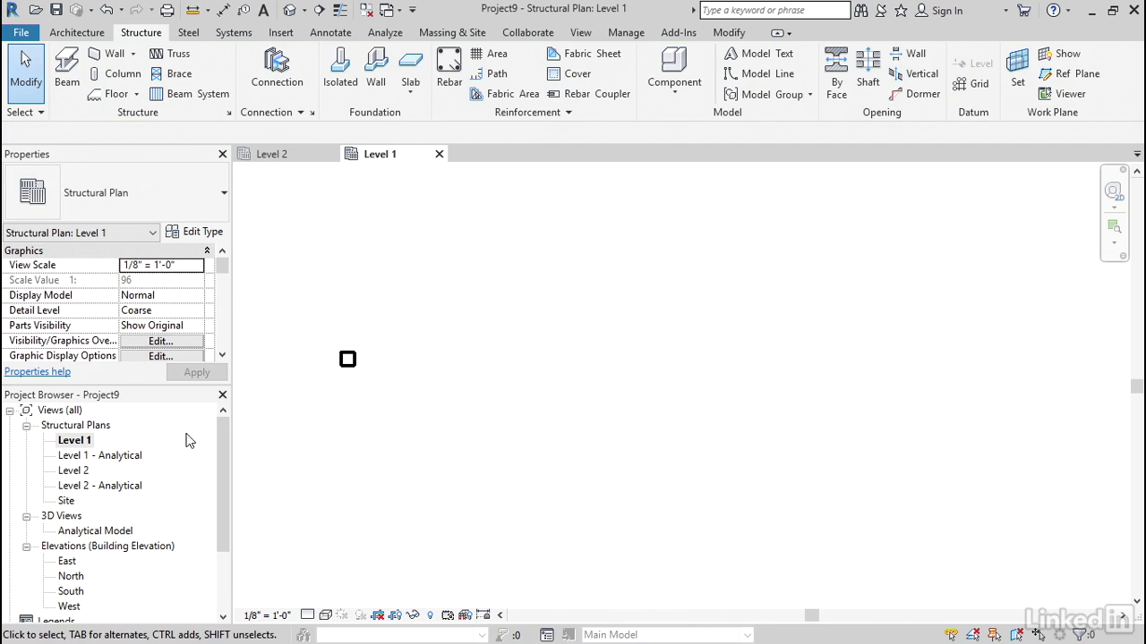
# - On the Level 2 plan, draw a horizontal W12X26 beam about 21' 6" long starting from the column's centre
pyautogui.doubleClick(74, 471)
pyautogui.scroll(5, 520, 364)
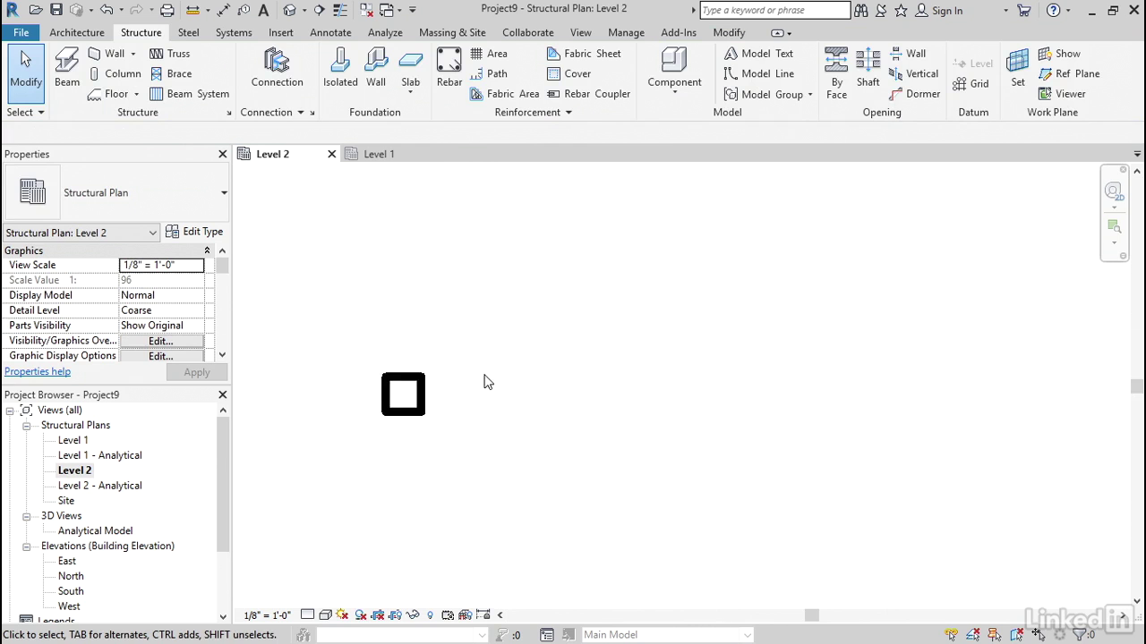
pyautogui.moveTo(486, 382); pyautogui.dragTo(503, 358, button='middle')
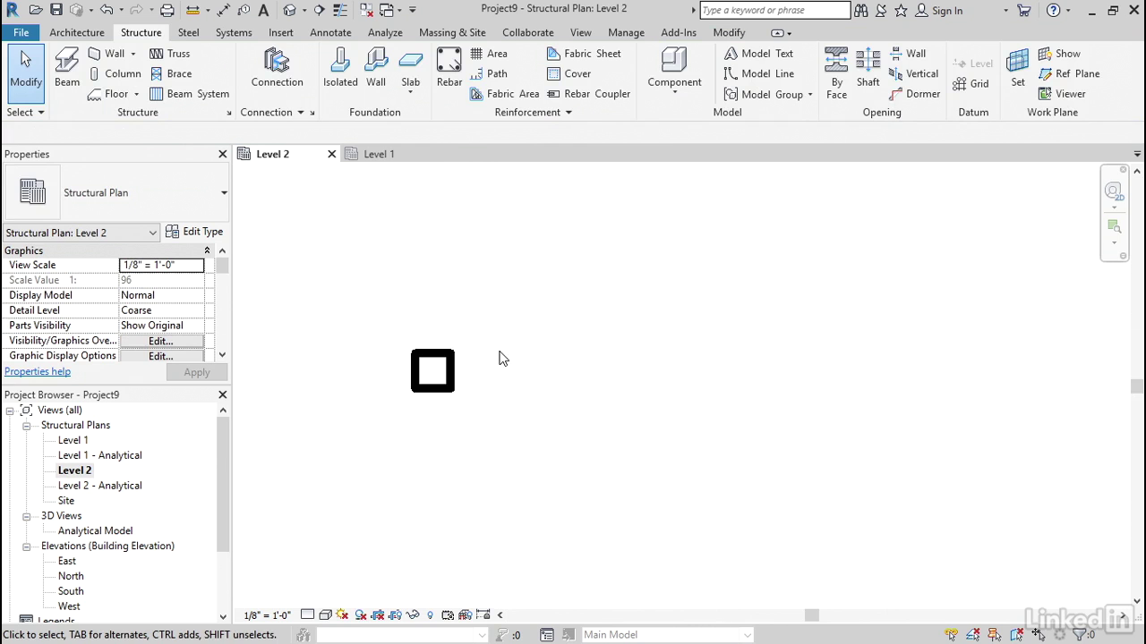
pyautogui.click(67, 71)
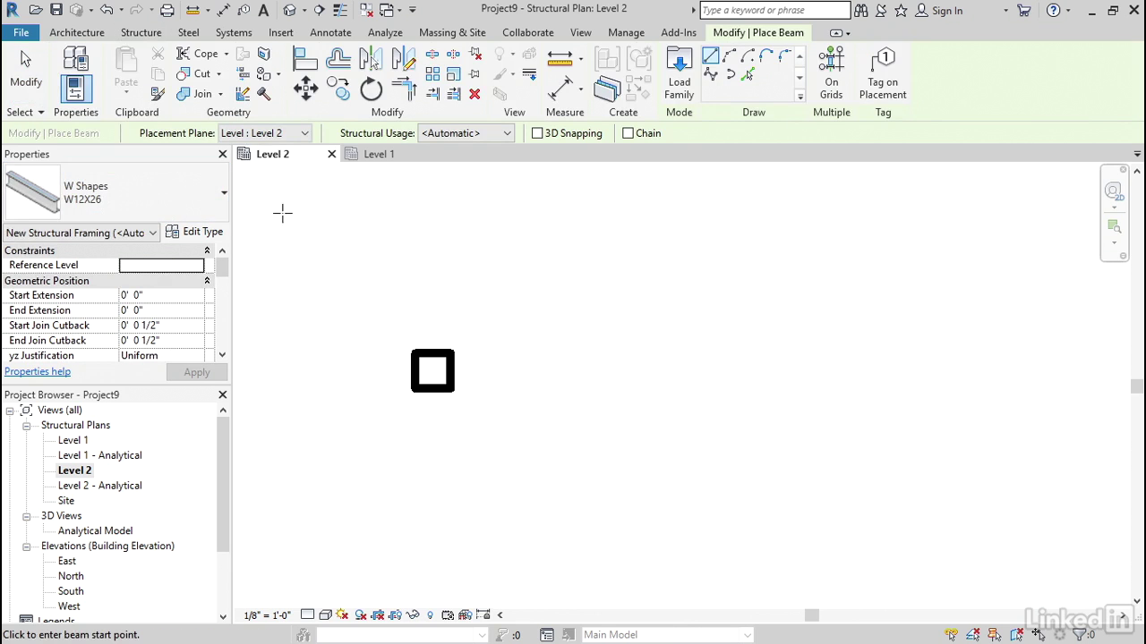
pyautogui.click(434, 370)
pyautogui.scroll(-2, 467, 370)
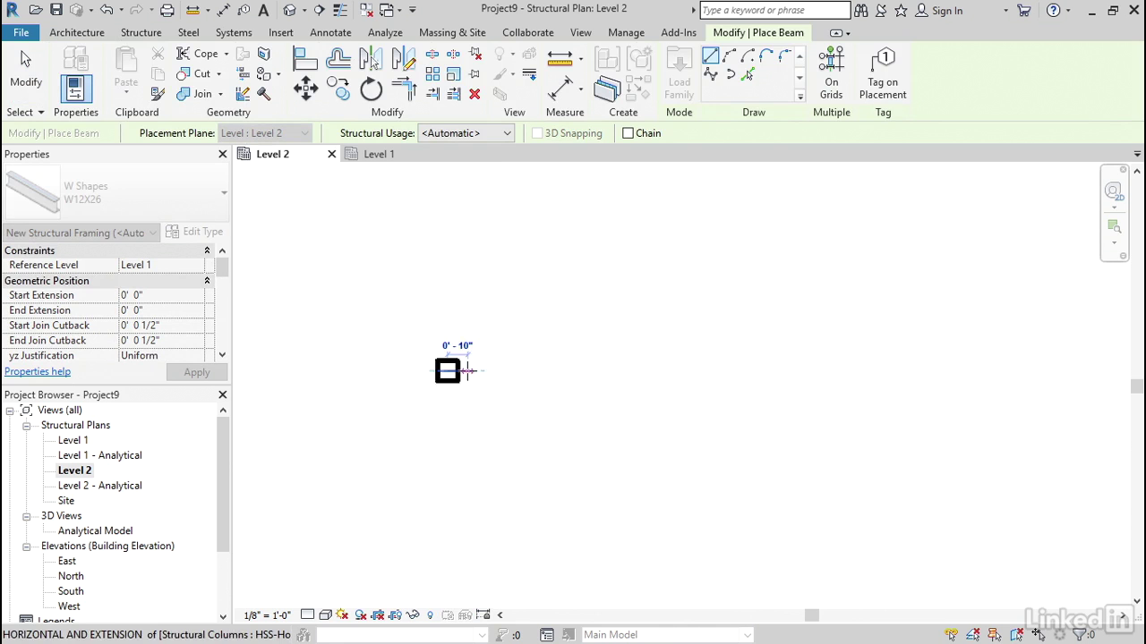
pyautogui.scroll(-2, 467, 371)
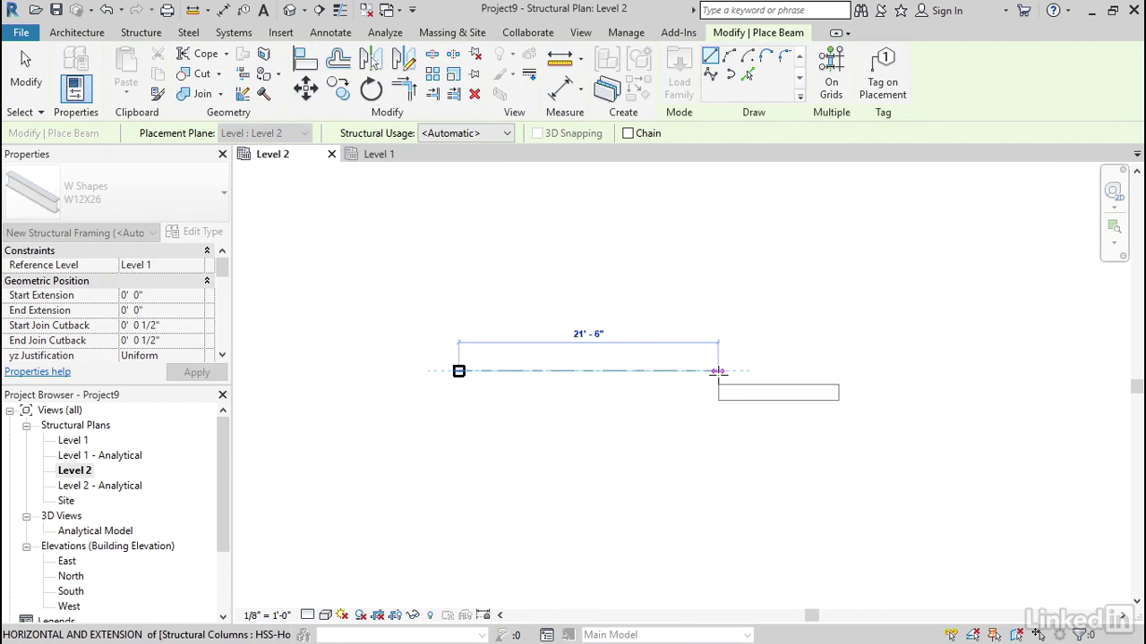
pyautogui.click(718, 370)
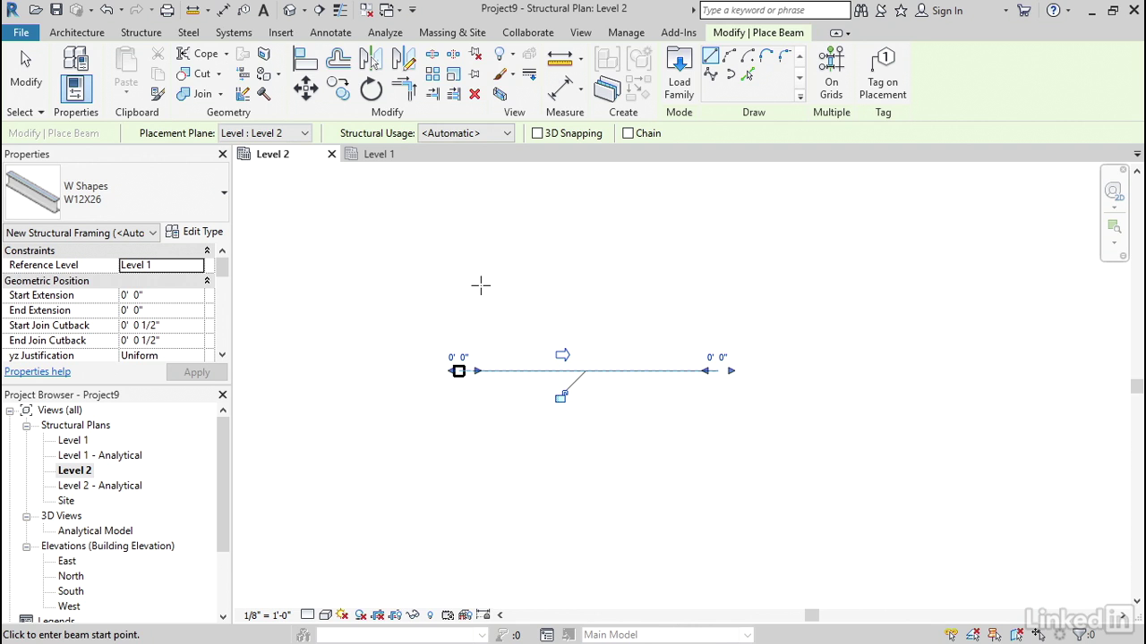
pyautogui.press('Escape')
pyautogui.press('Escape')
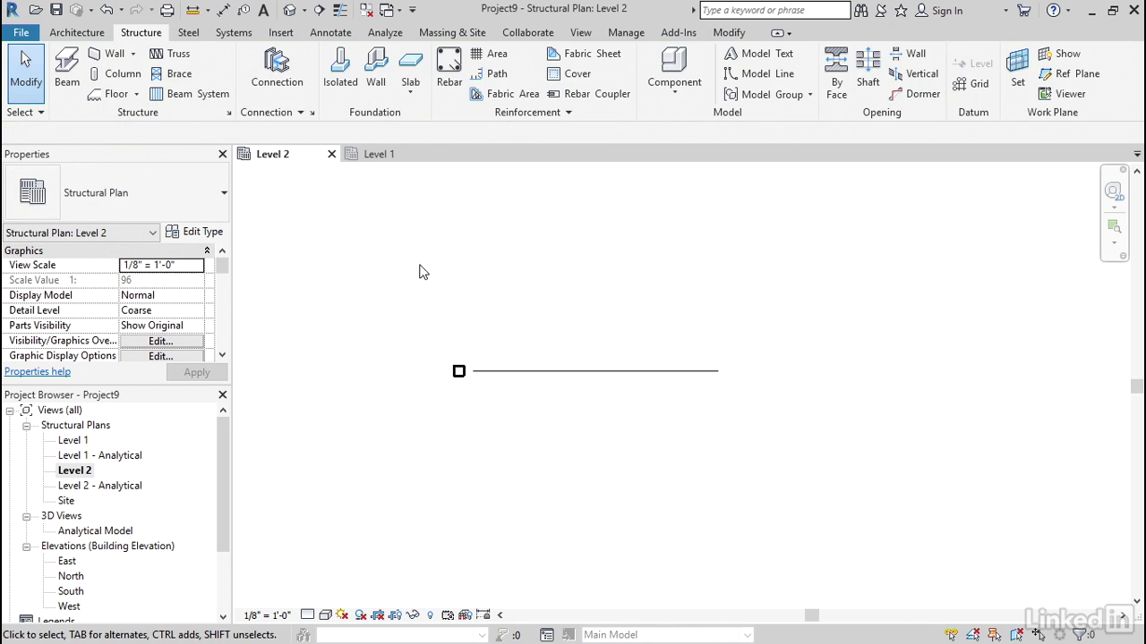
# - Open the default 3D view and set its detail level to Fine, focusing on the beam-to-column joint
pyautogui.click(290, 11)
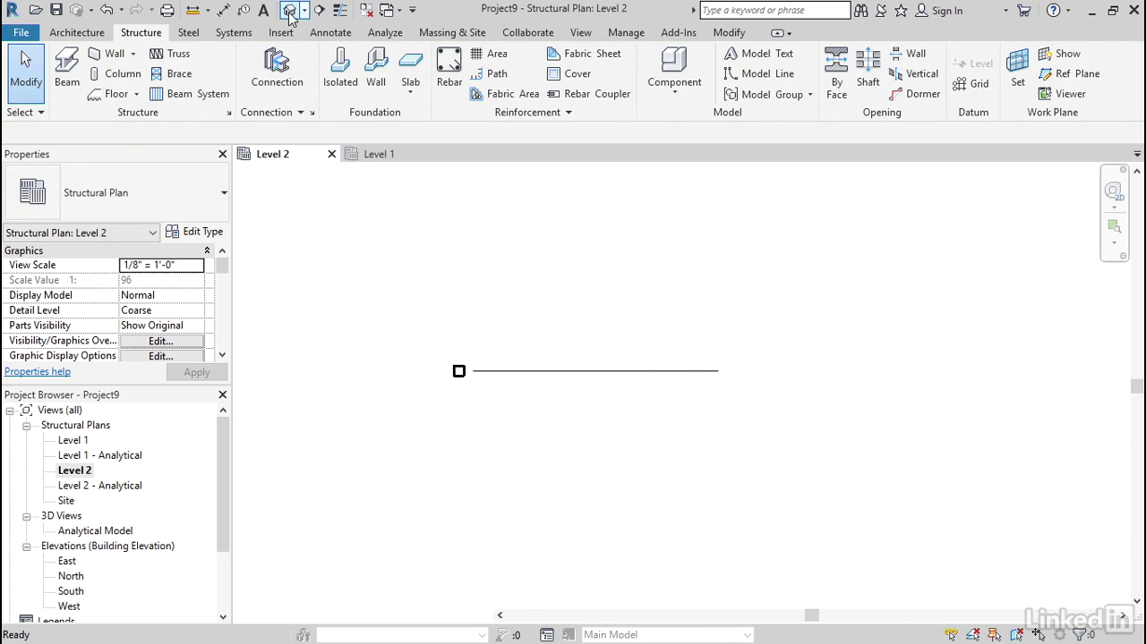
pyautogui.scroll(5, 643, 358)
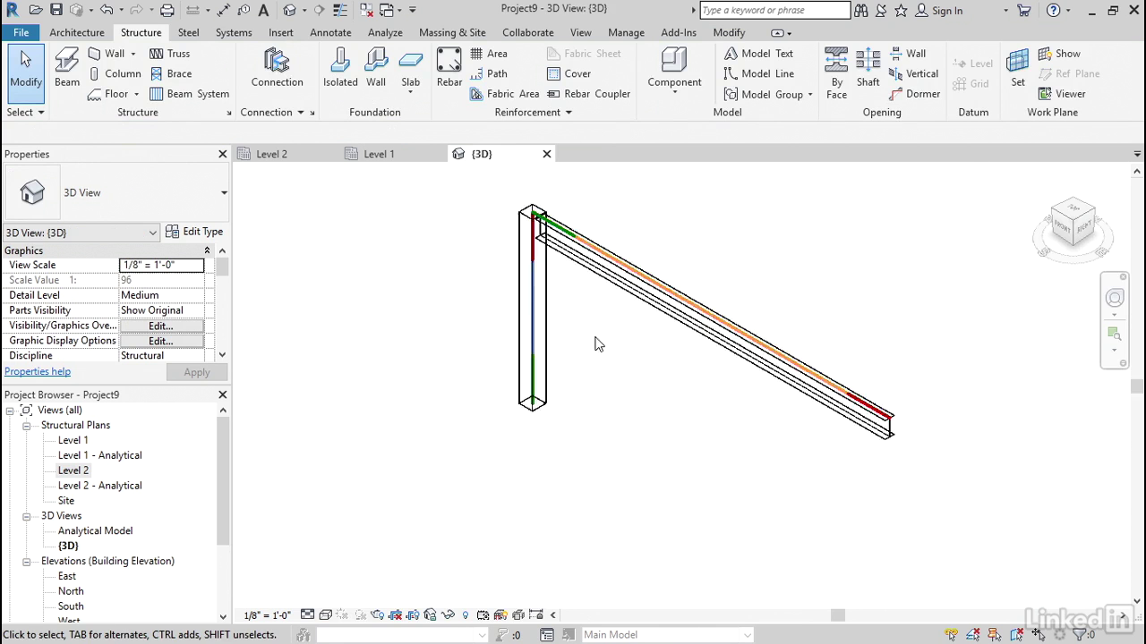
pyautogui.click(307, 616)
pyautogui.click(320, 597)
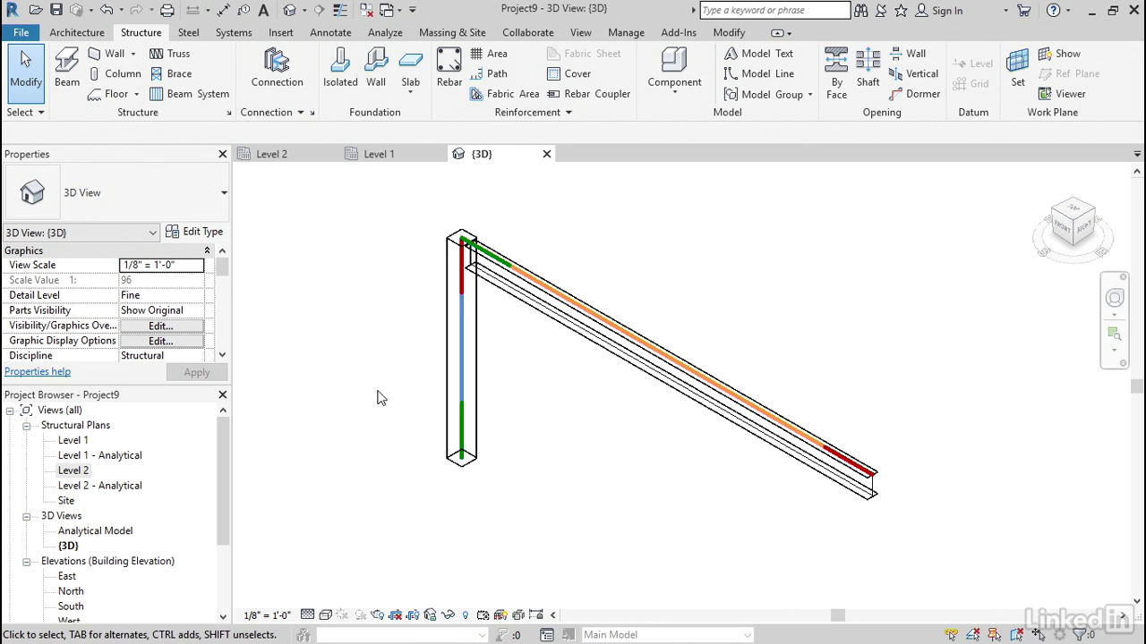
pyautogui.moveTo(377, 398); pyautogui.dragTo(377, 424, button='middle')
pyautogui.scroll(3, 424, 265)
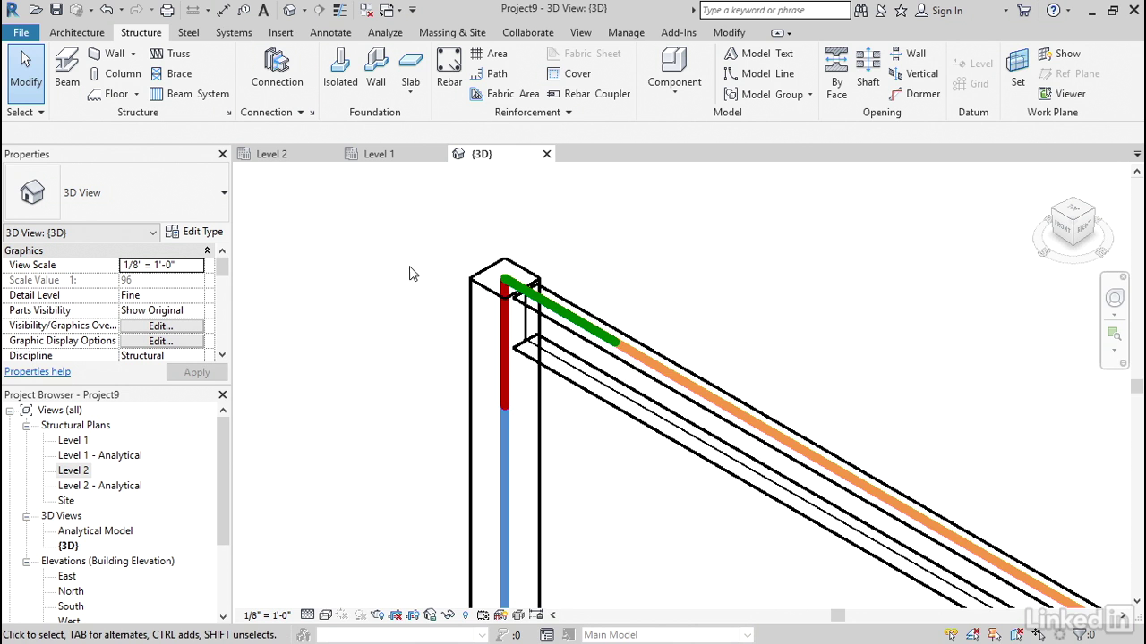
# - Load the Column beam seat angle and Column beam seat T connections in the Structural Connection Settings
pyautogui.click(188, 32)
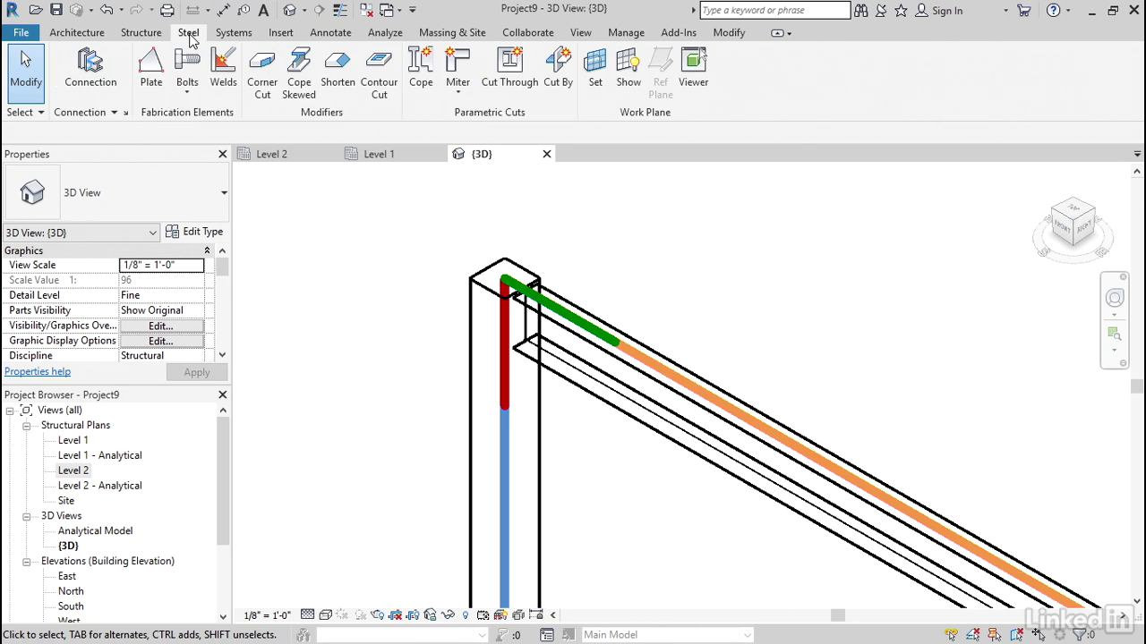
pyautogui.click(127, 115)
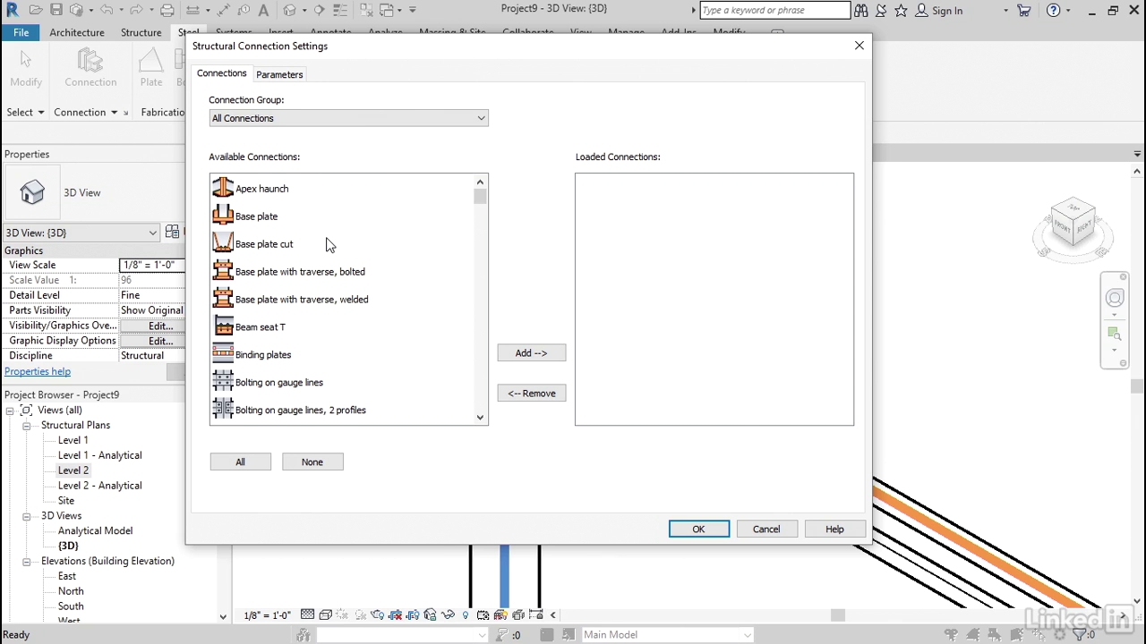
pyautogui.scroll(-5, 326, 244)
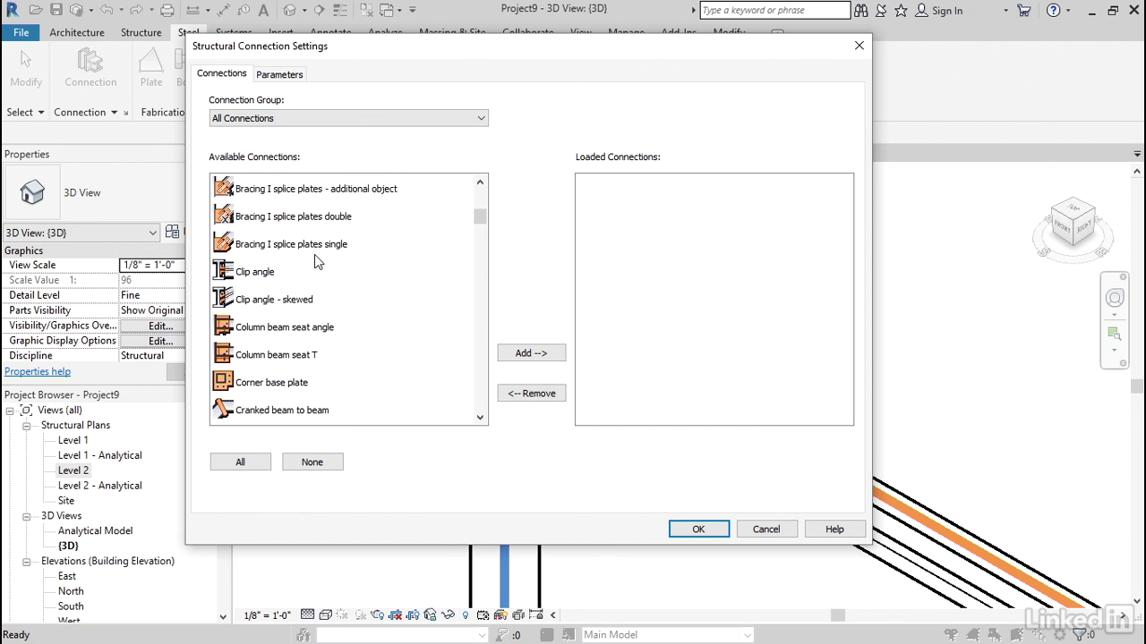
pyautogui.scroll(-1, 314, 256)
pyautogui.click(295, 253)
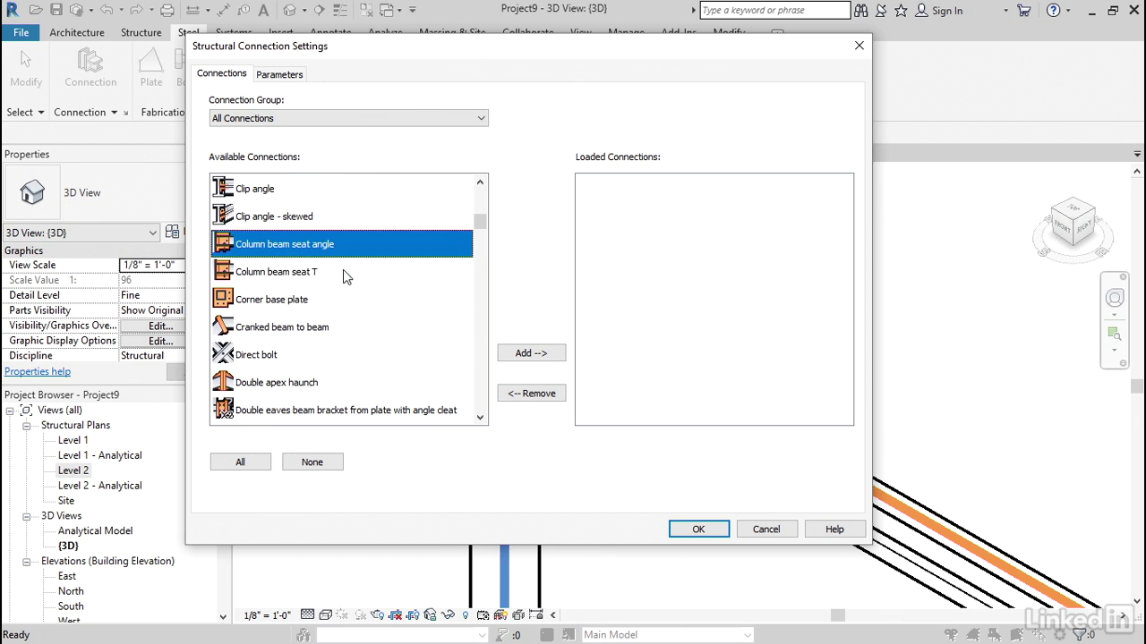
pyautogui.keyDown('shift'); pyautogui.click(281, 272); pyautogui.keyUp('shift')
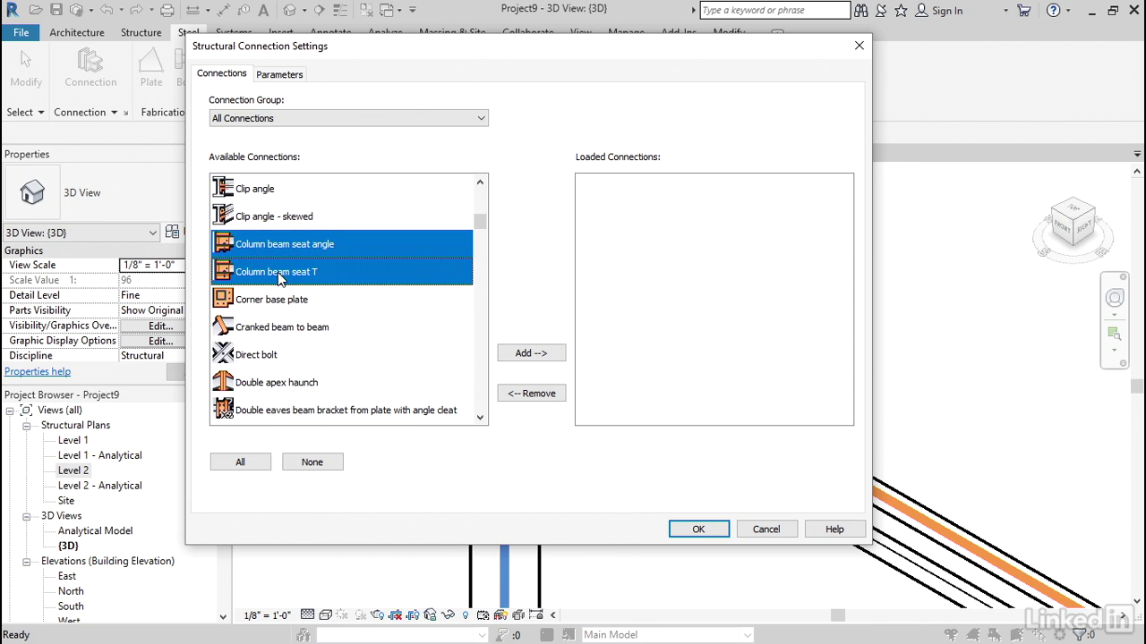
pyautogui.click(543, 351)
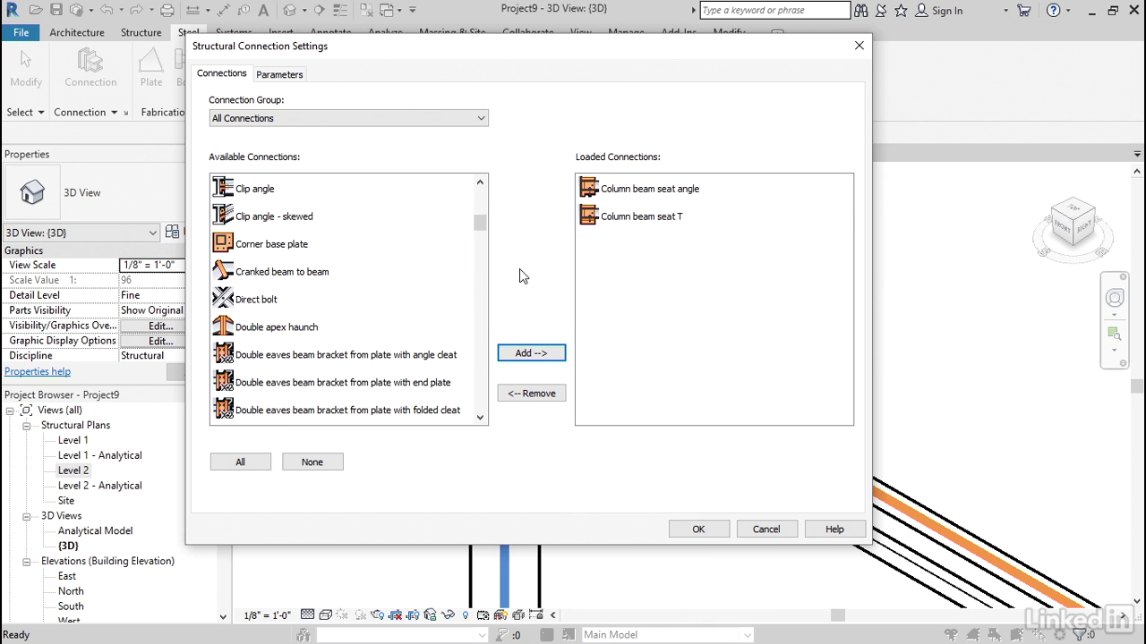
pyautogui.click(697, 528)
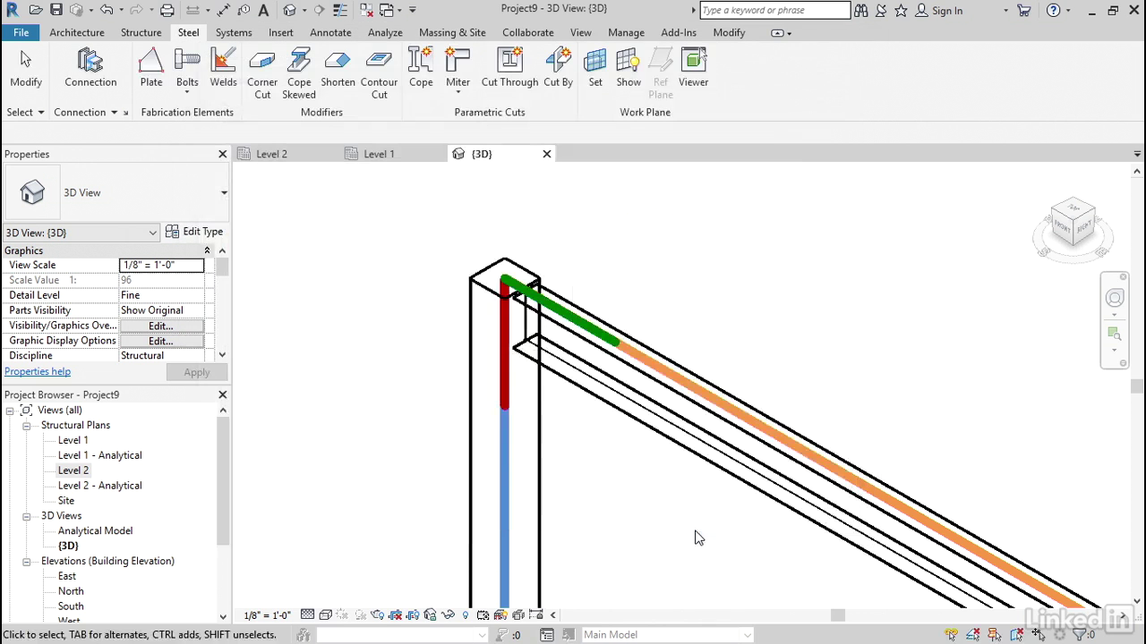
# - Join the W12X26 beam and the HSS column with a Column beam seat angle connection
pyautogui.moveTo(578, 464); pyautogui.dragTo(573, 461, button='middle')
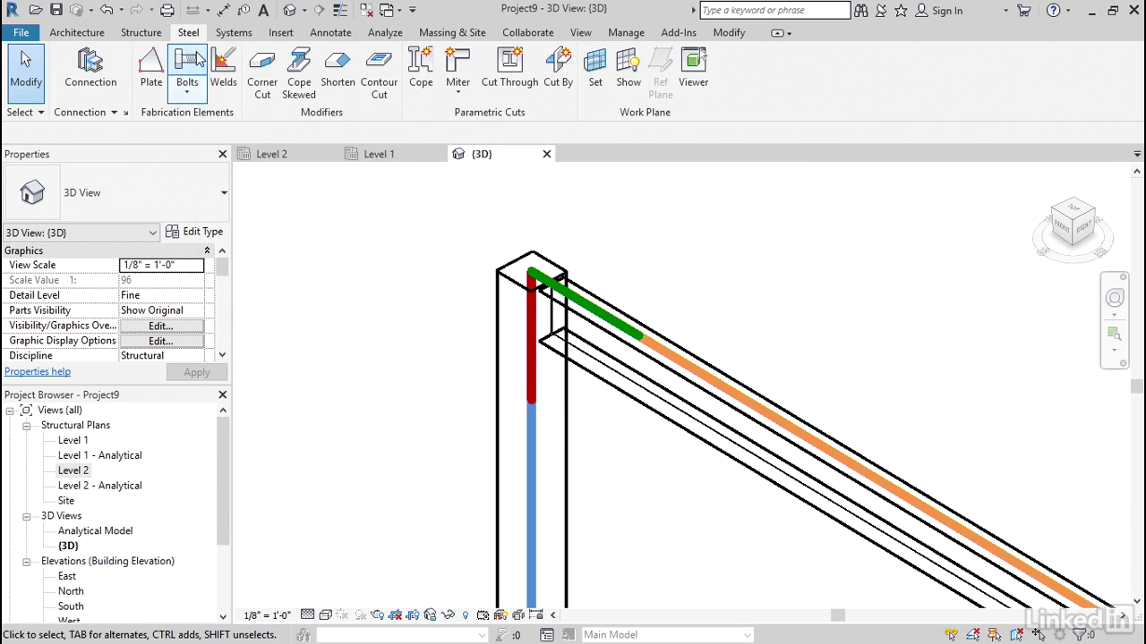
pyautogui.click(91, 67)
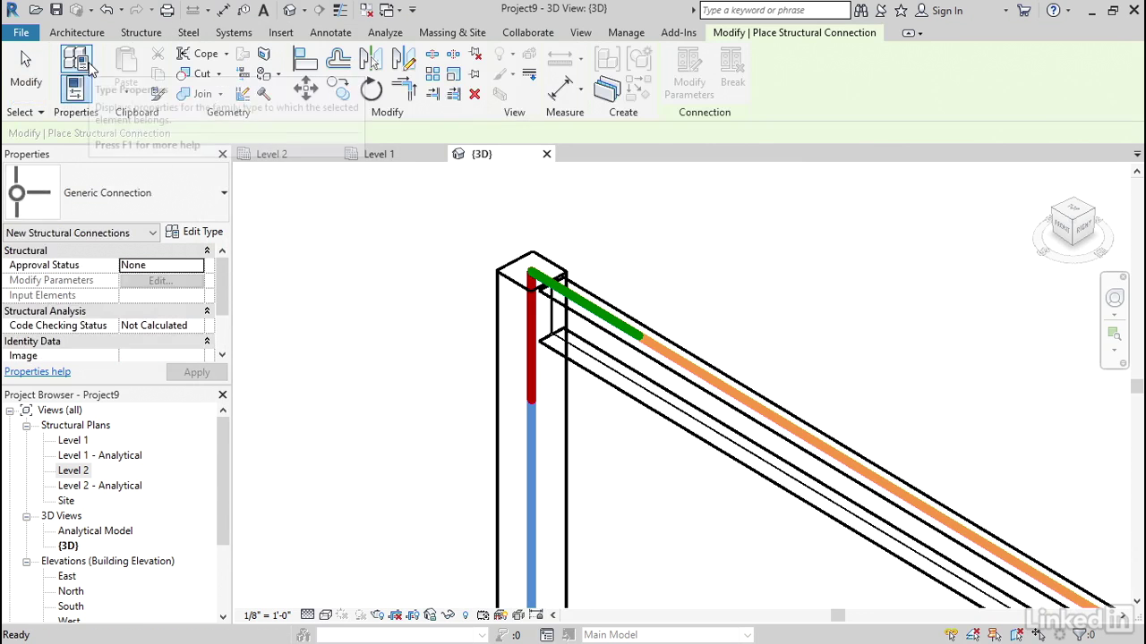
pyautogui.click(130, 201)
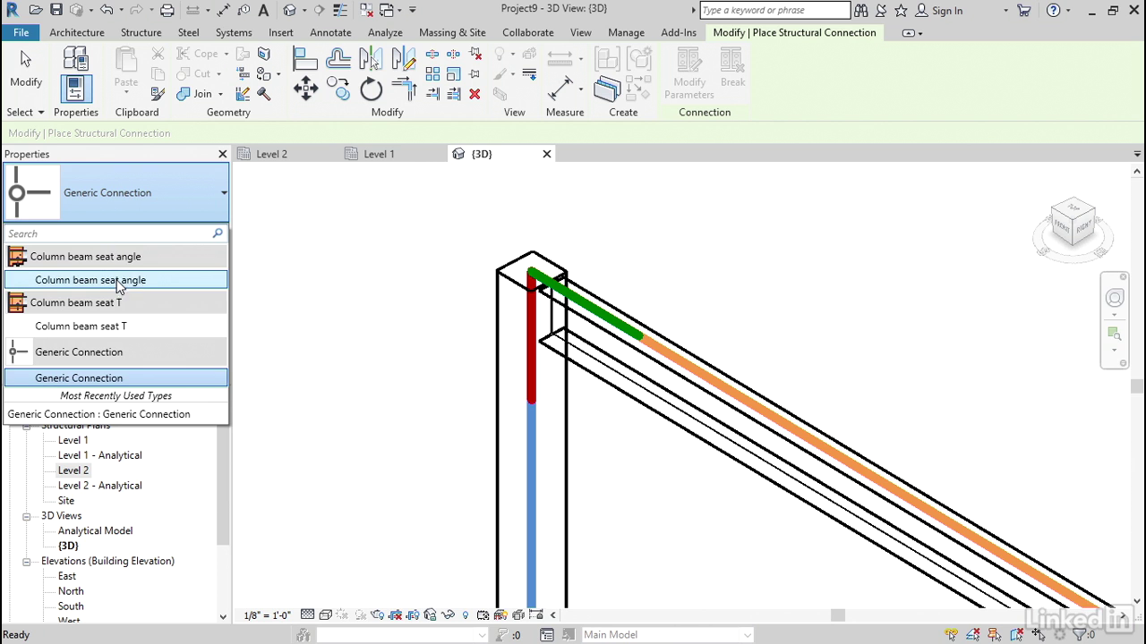
pyautogui.moveTo(147, 284)
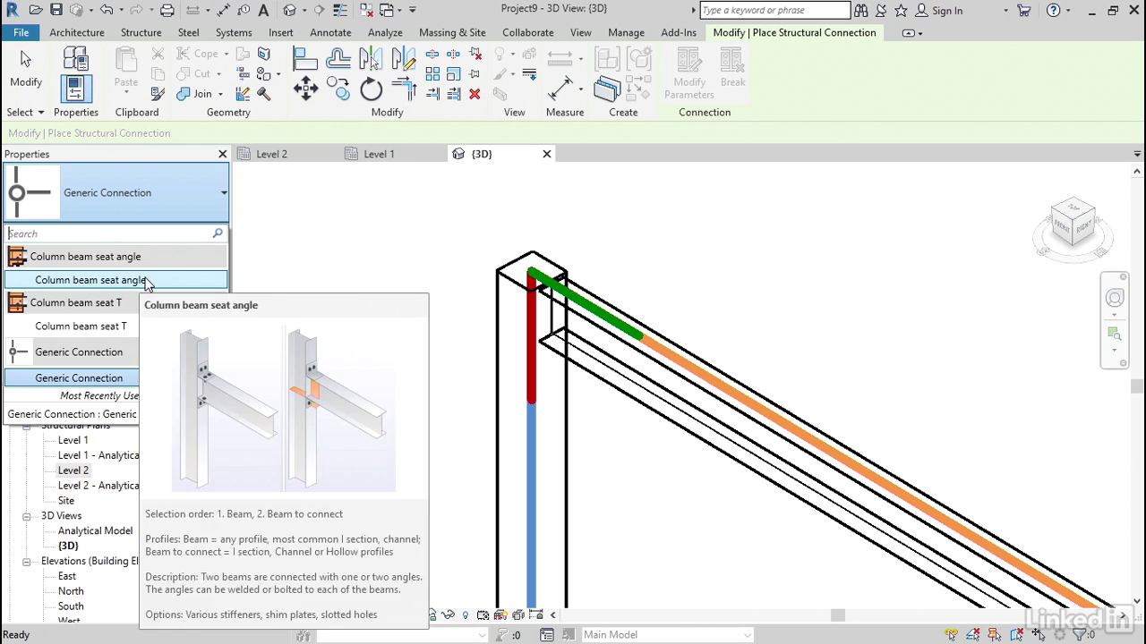
pyautogui.click(148, 281)
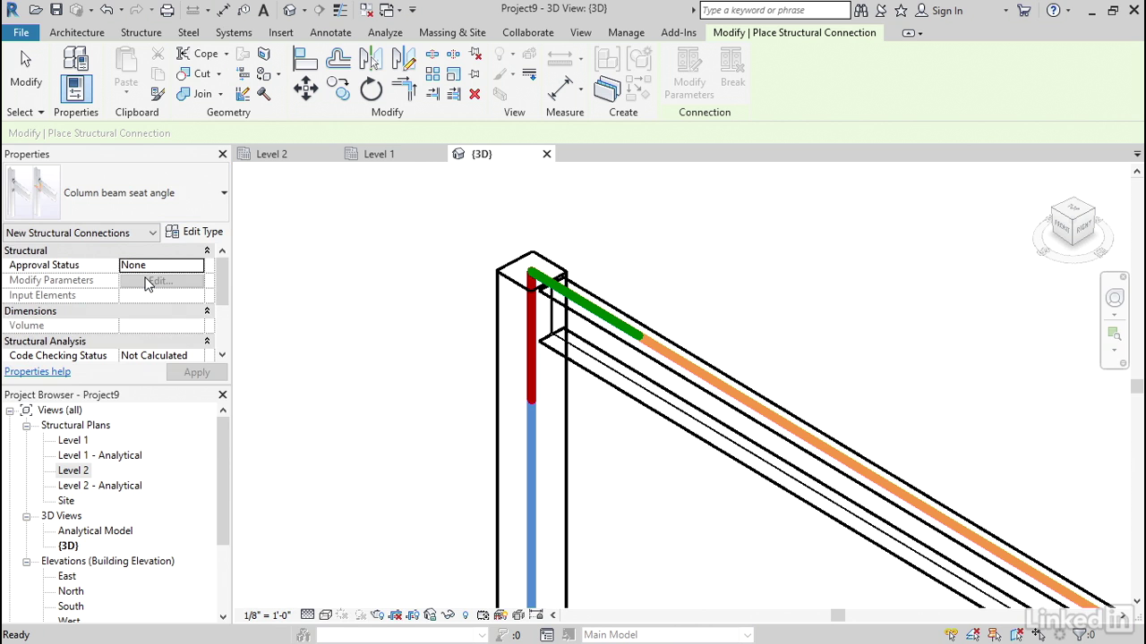
pyautogui.click(598, 291)
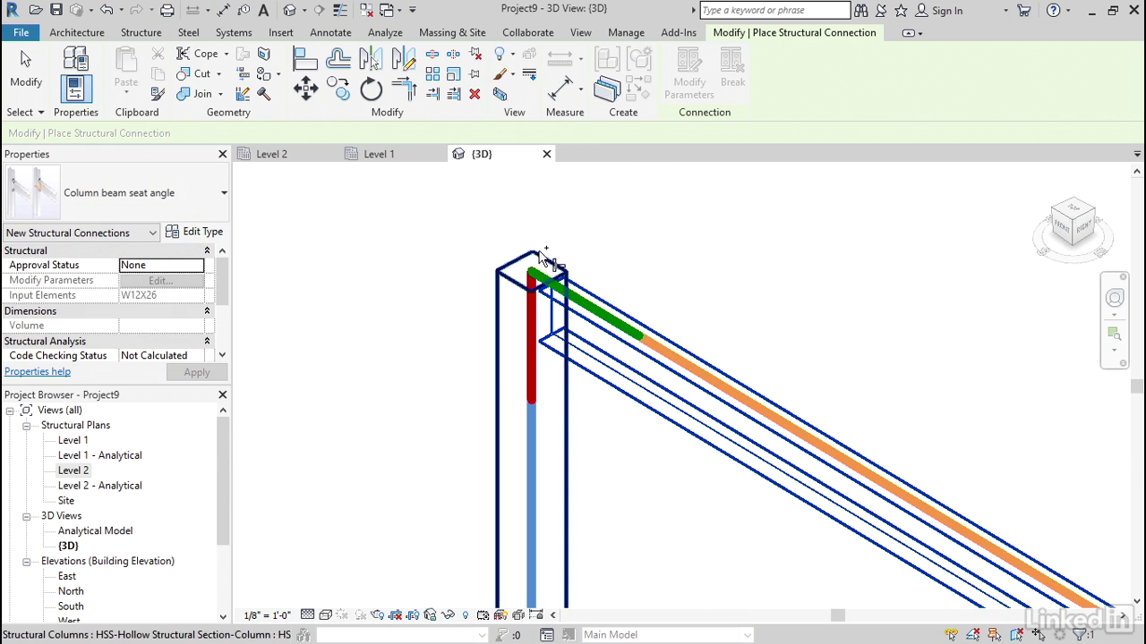
pyautogui.click(541, 260)
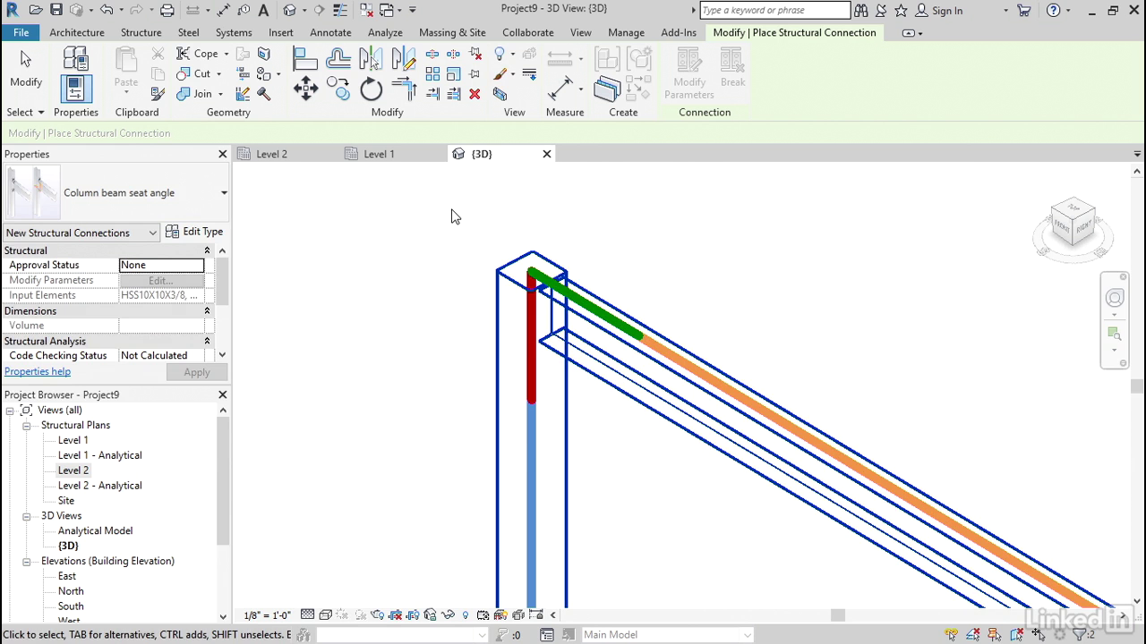
pyautogui.press('Return')
pyautogui.scroll(4, 537, 278)
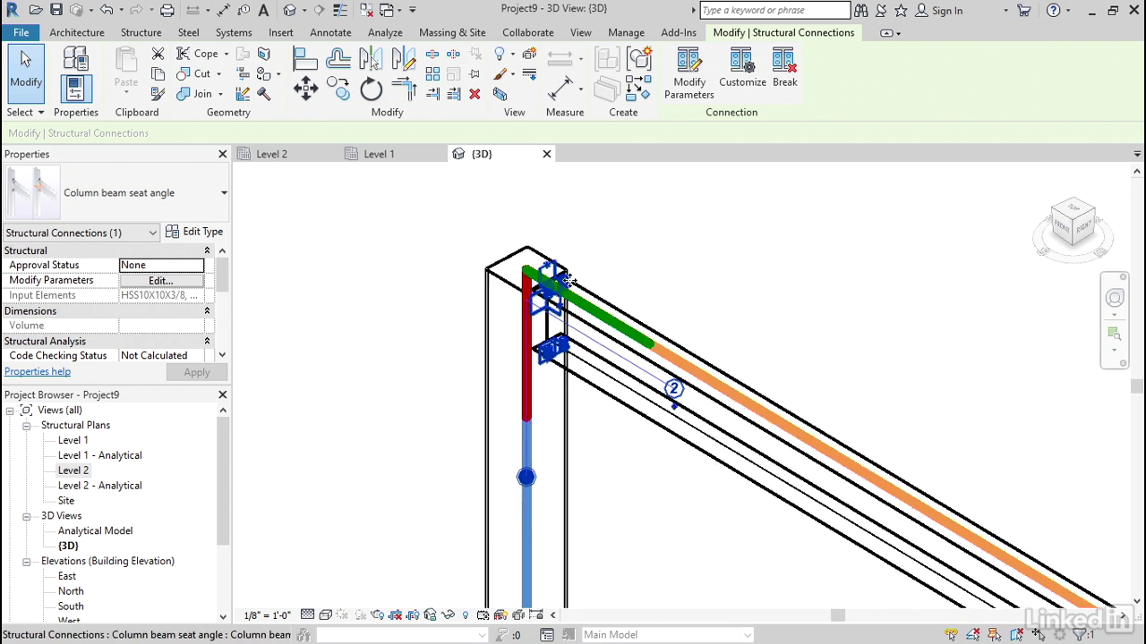
pyautogui.click(625, 256)
# - Set the 3D view's visual style to Realistic and its scale to 3/4" = 1'-0"
pyautogui.scroll(-1, 636, 254)
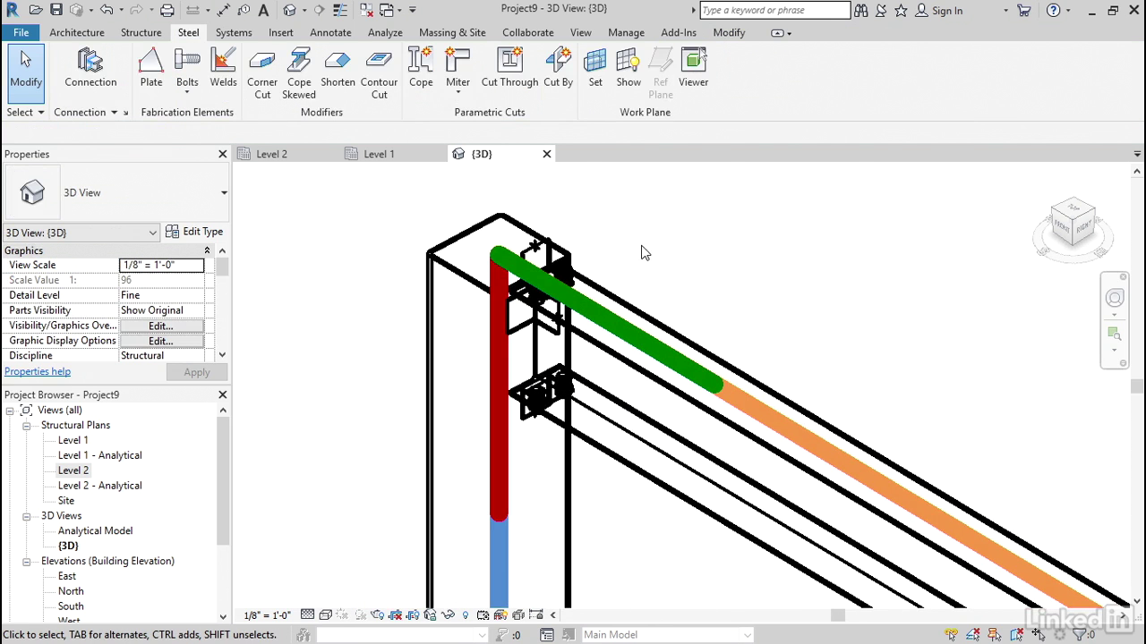
pyautogui.click(325, 615)
pyautogui.click(364, 583)
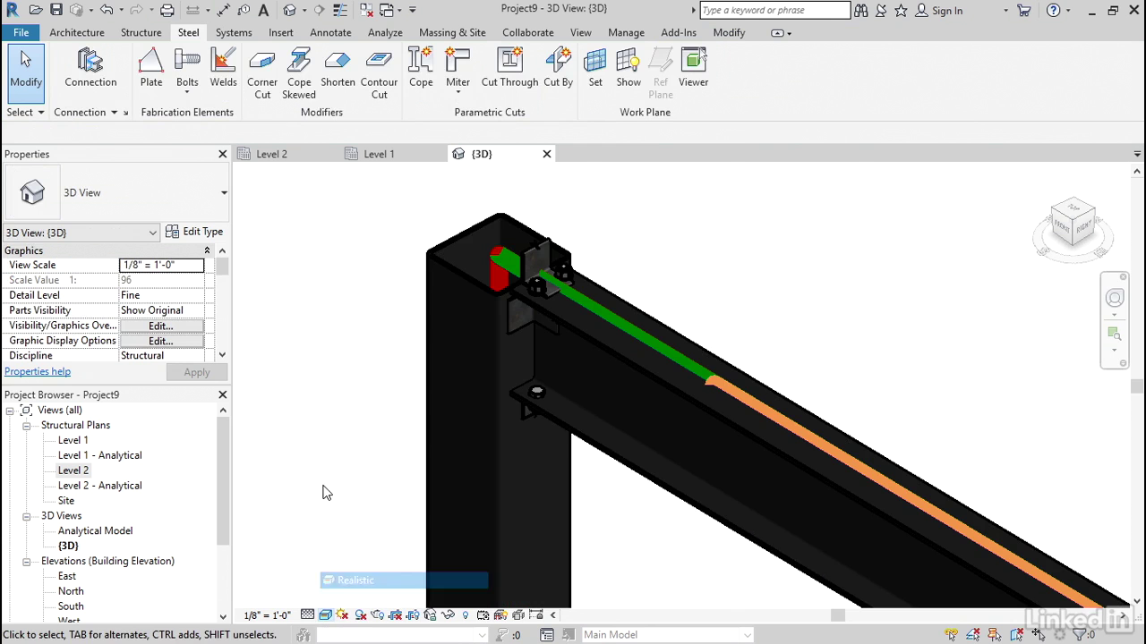
pyautogui.click(268, 616)
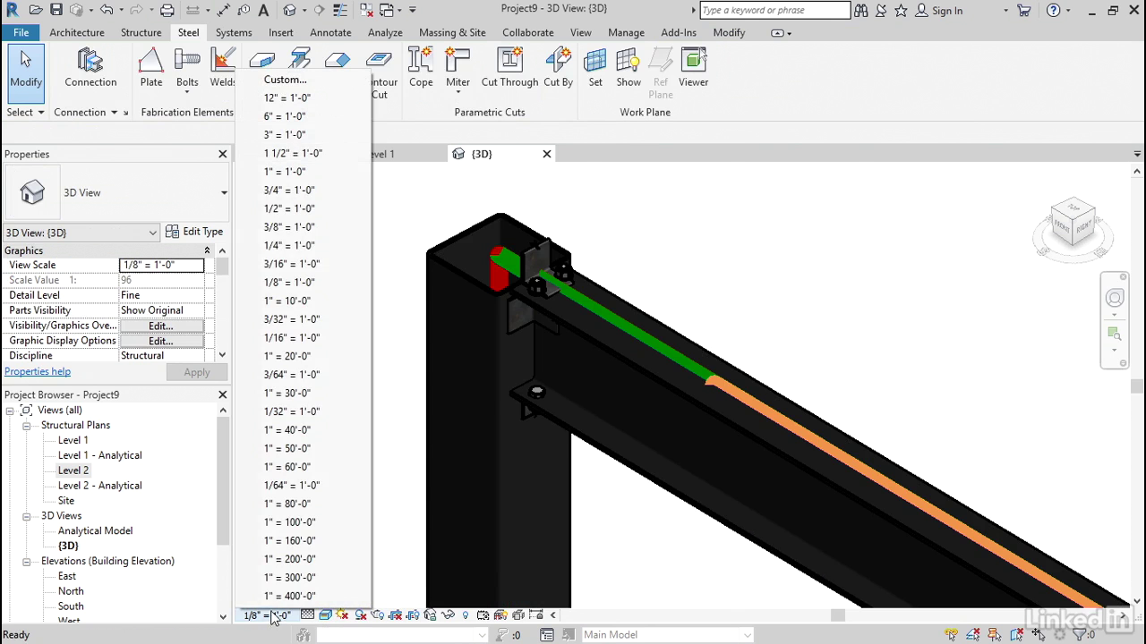
pyautogui.click(313, 193)
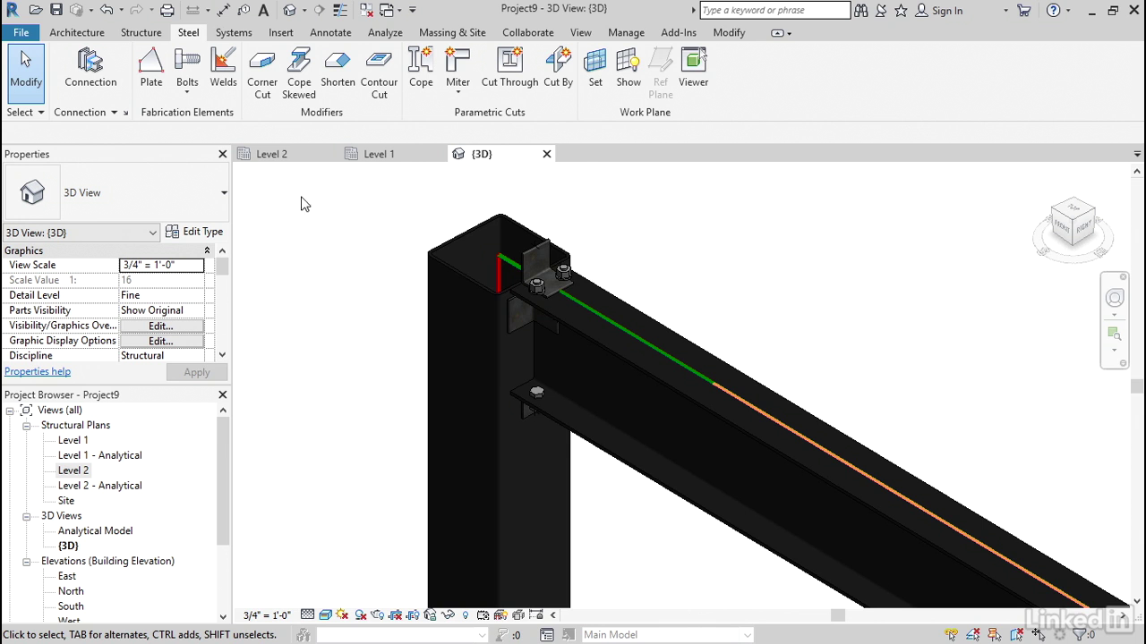
# - Open the seat angle connection's parameters and set its top fixing to none
pyautogui.scroll(3, 381, 383)
pyautogui.scroll(-2, 378, 350)
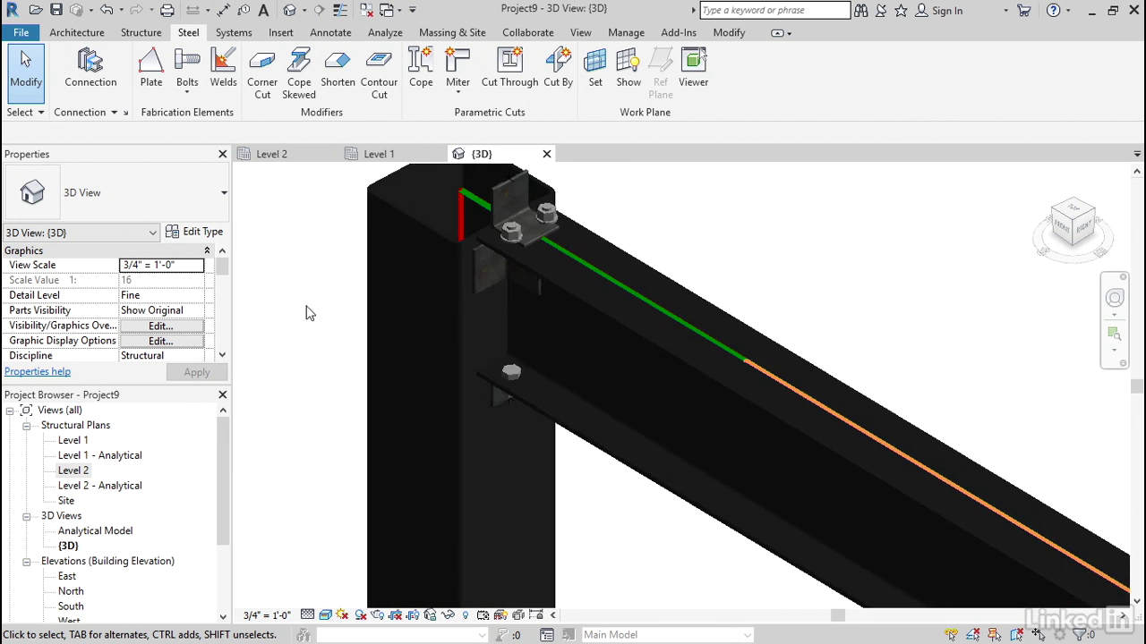
pyautogui.moveTo(307, 312); pyautogui.dragTo(385, 431, button='middle')
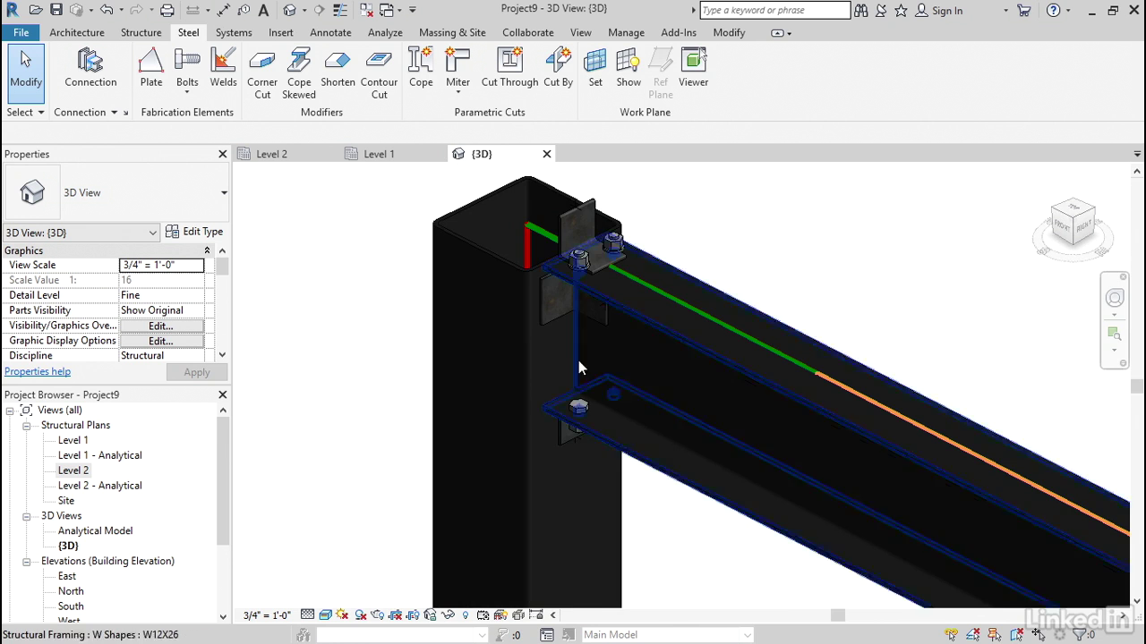
pyautogui.click(587, 317)
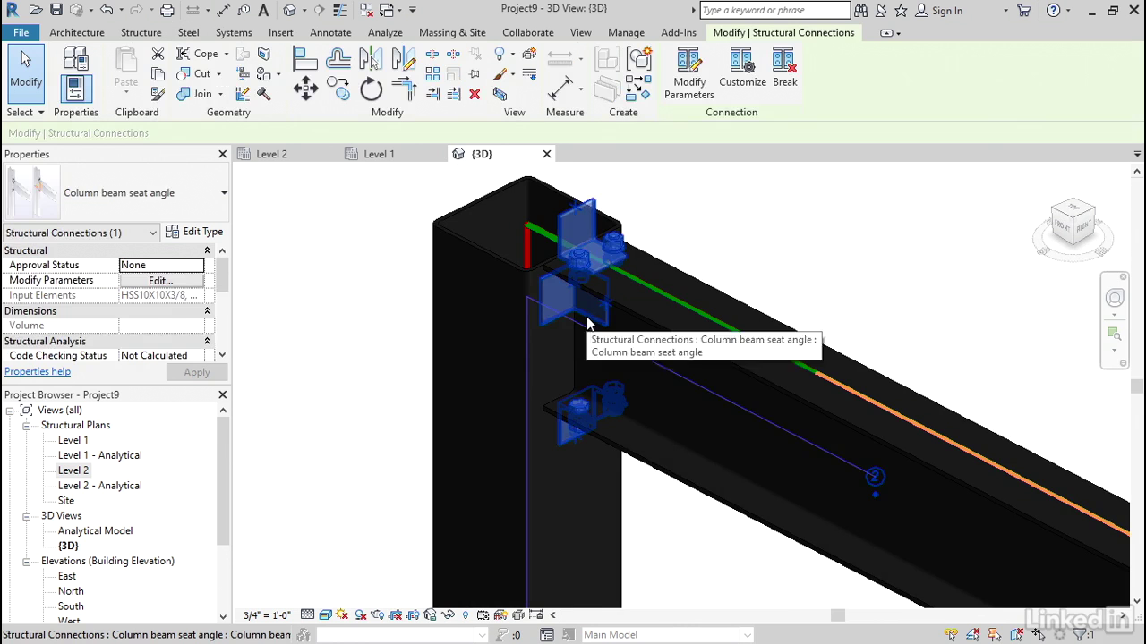
pyautogui.click(692, 86)
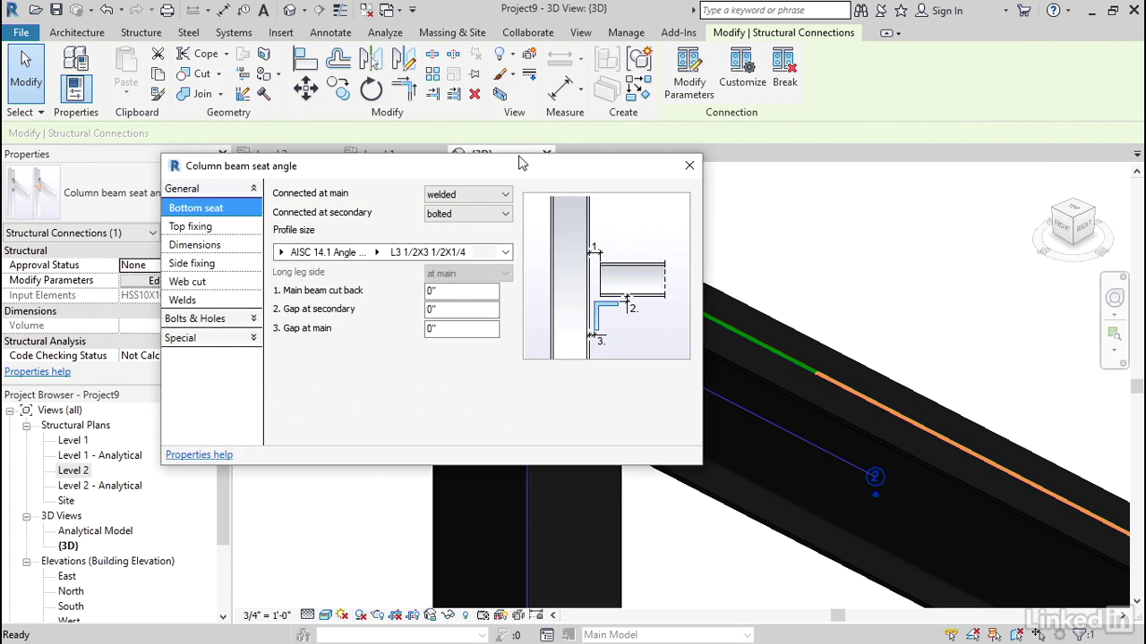
pyautogui.moveTo(721, 246); pyautogui.dragTo(870, 269, button='middle')
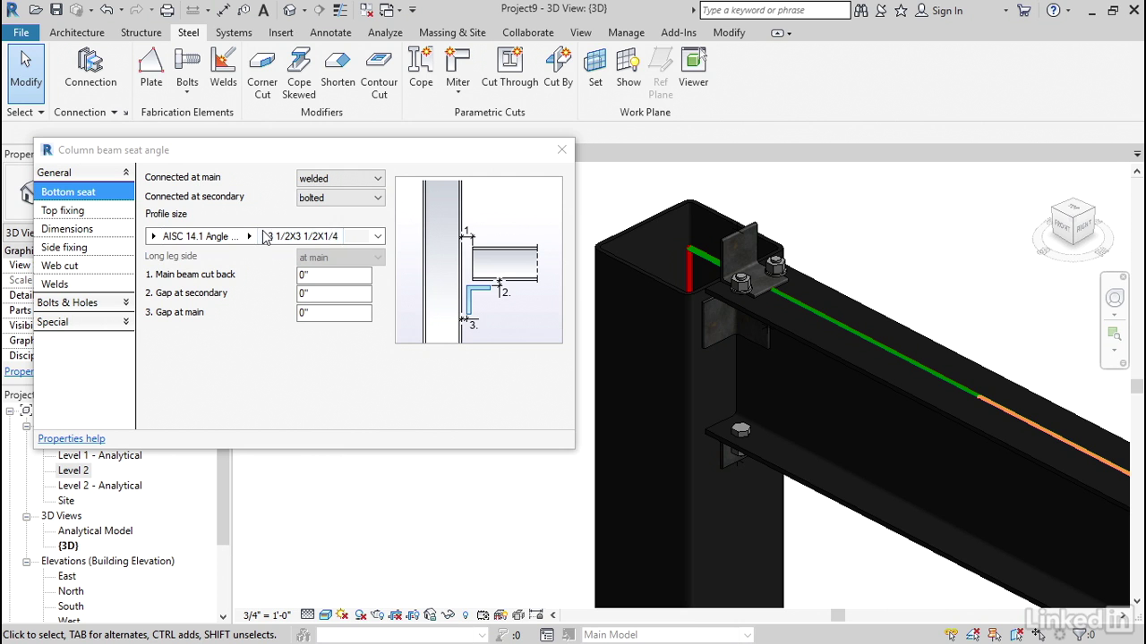
pyautogui.click(71, 213)
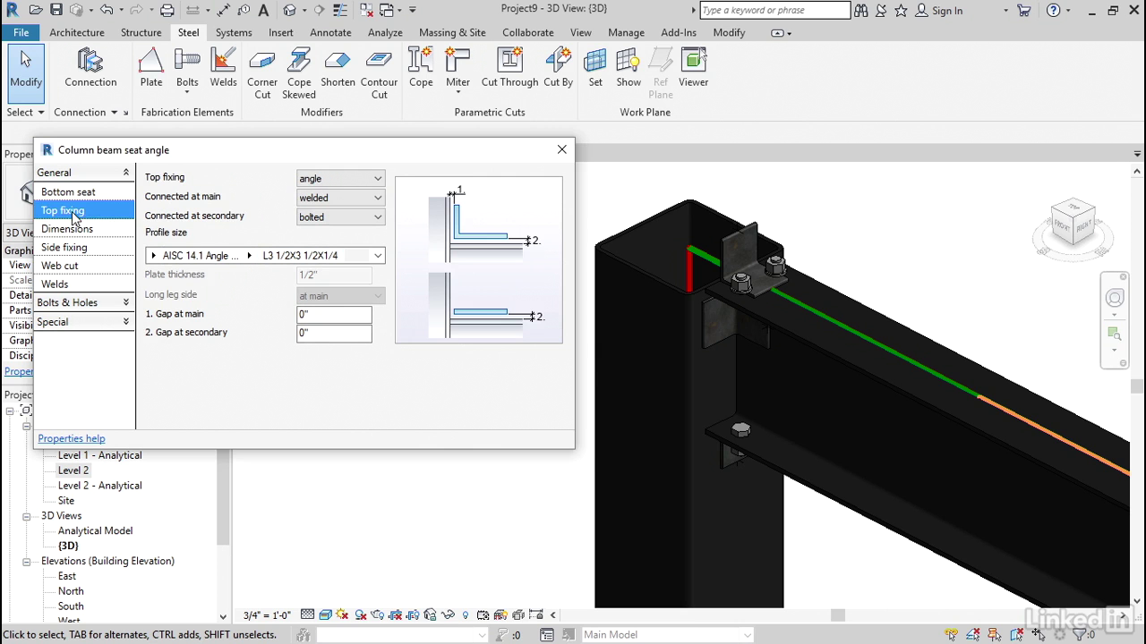
pyautogui.click(373, 180)
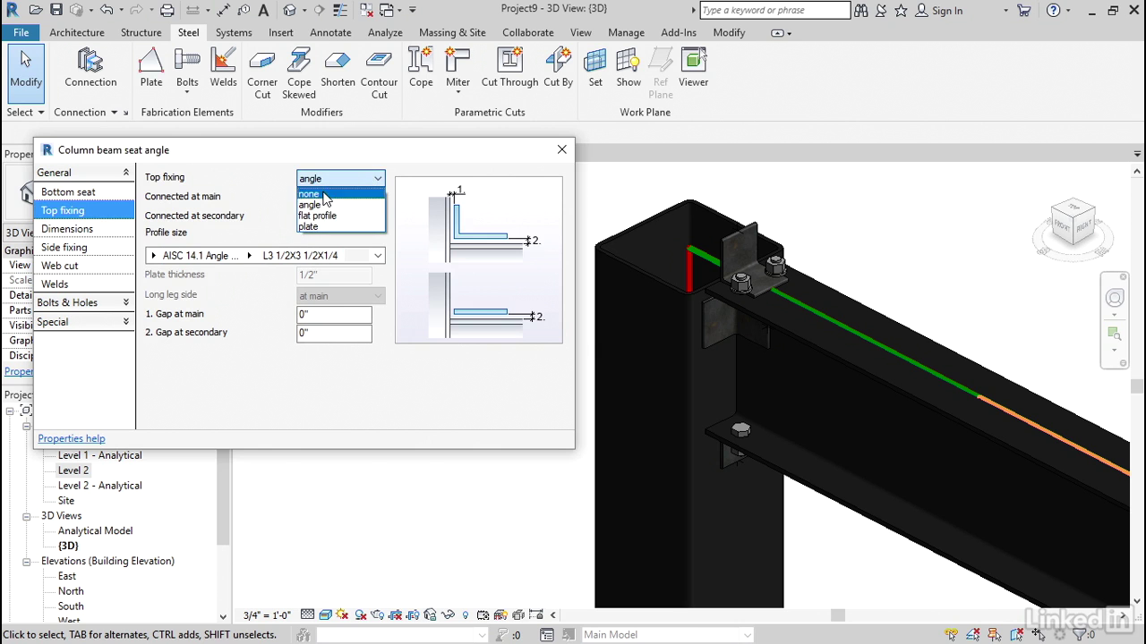
pyautogui.click(314, 193)
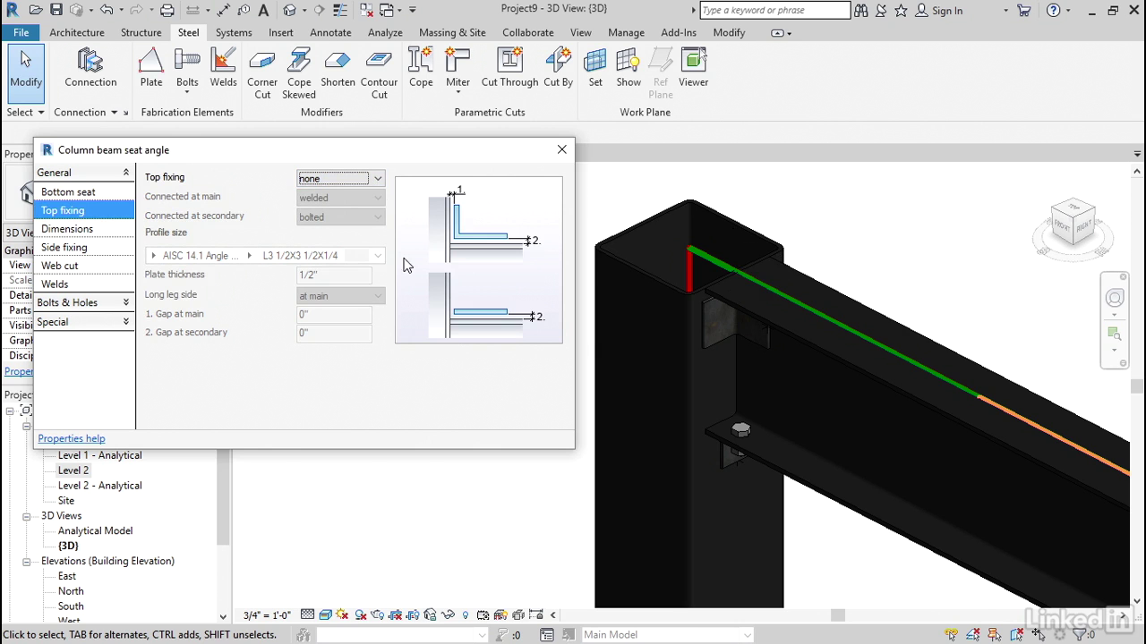
# - Set the length of the connection's side fixing angle to 6"
pyautogui.click(80, 231)
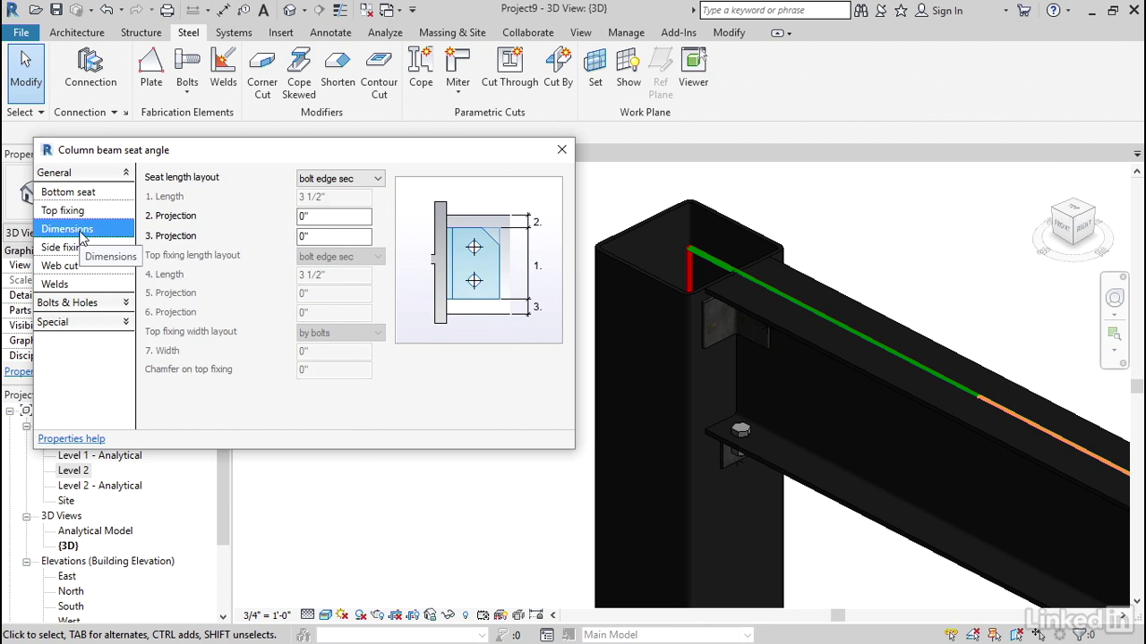
pyautogui.click(73, 248)
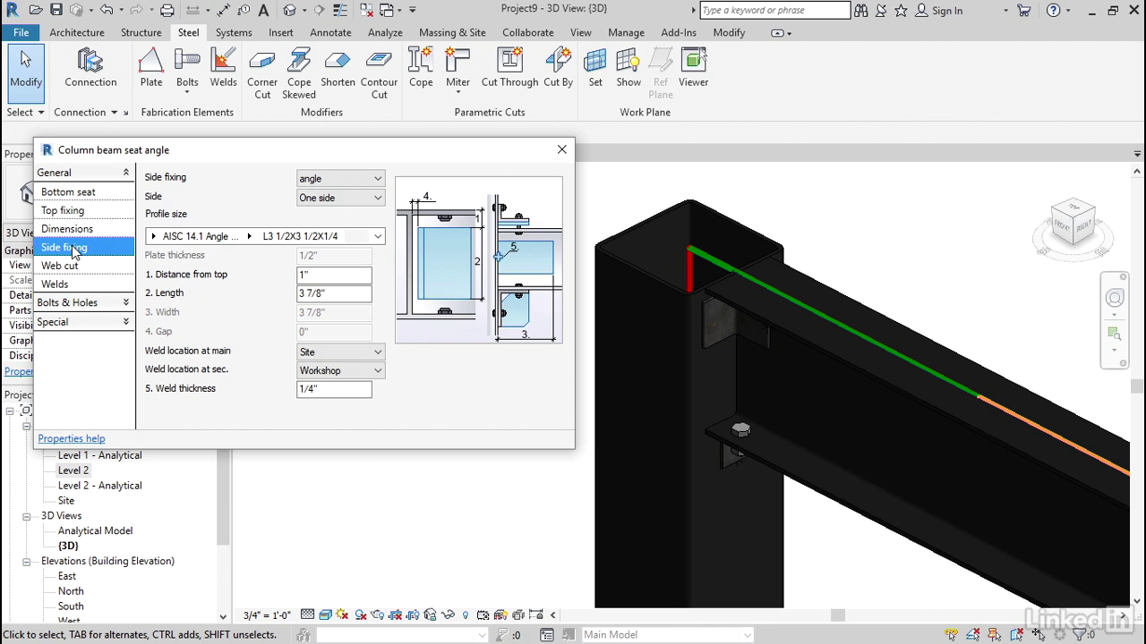
pyautogui.click(305, 294)
pyautogui.moveTo(325, 293); pyautogui.dragTo(300, 295)
pyautogui.write('6')
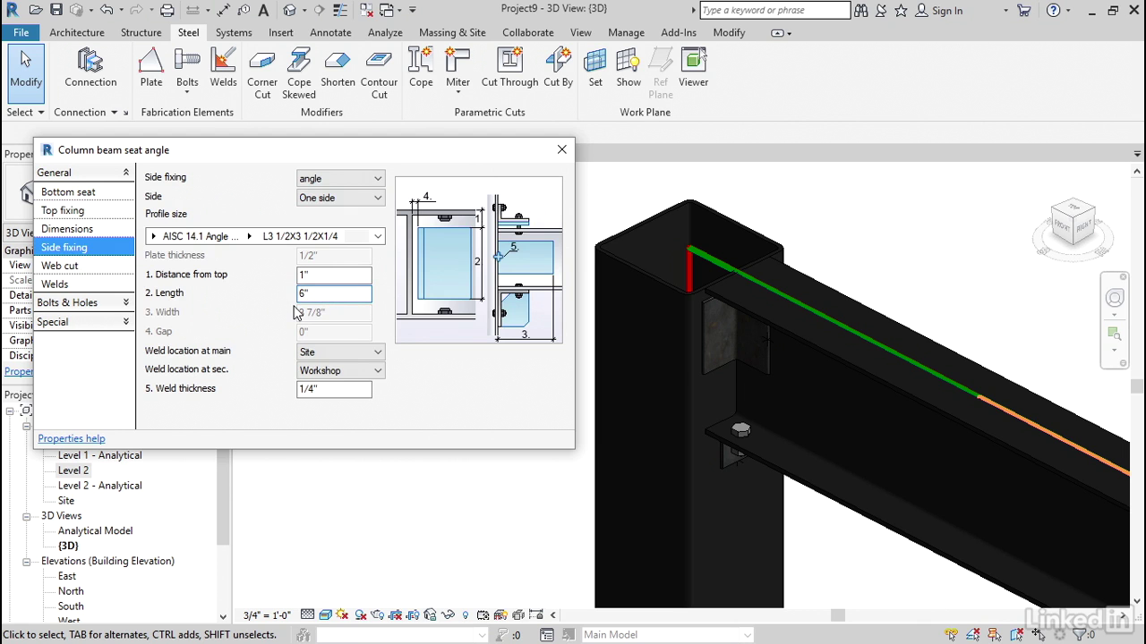
# - Review the connection's web cut, weld, bolt distance, bolt and slotted hole settings, and close its parameters
pyautogui.click(69, 270)
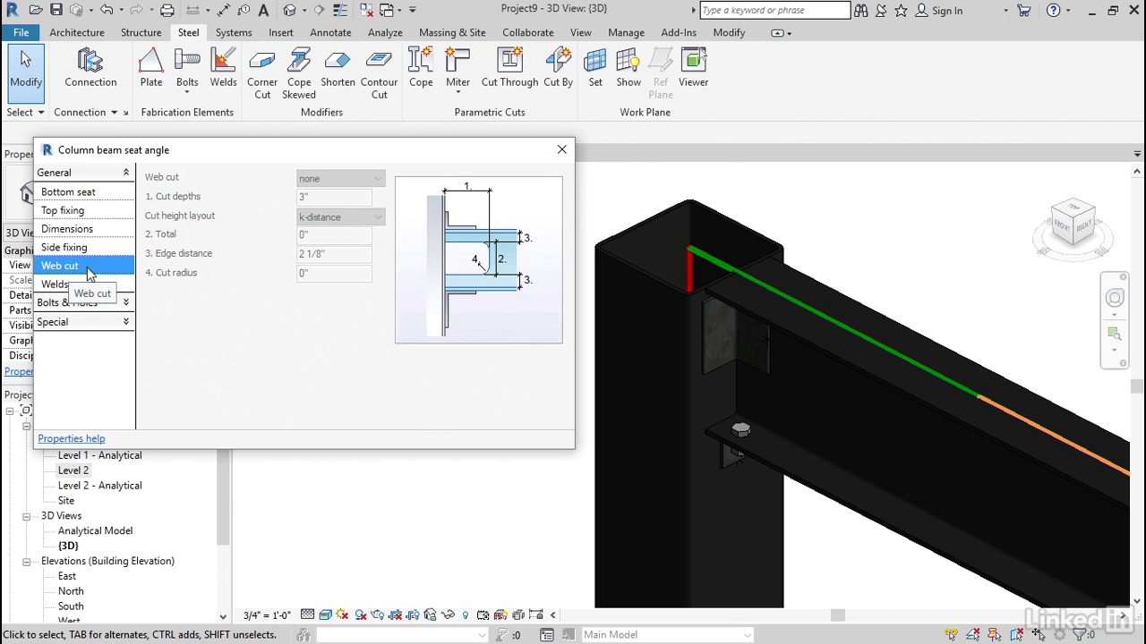
pyautogui.click(81, 283)
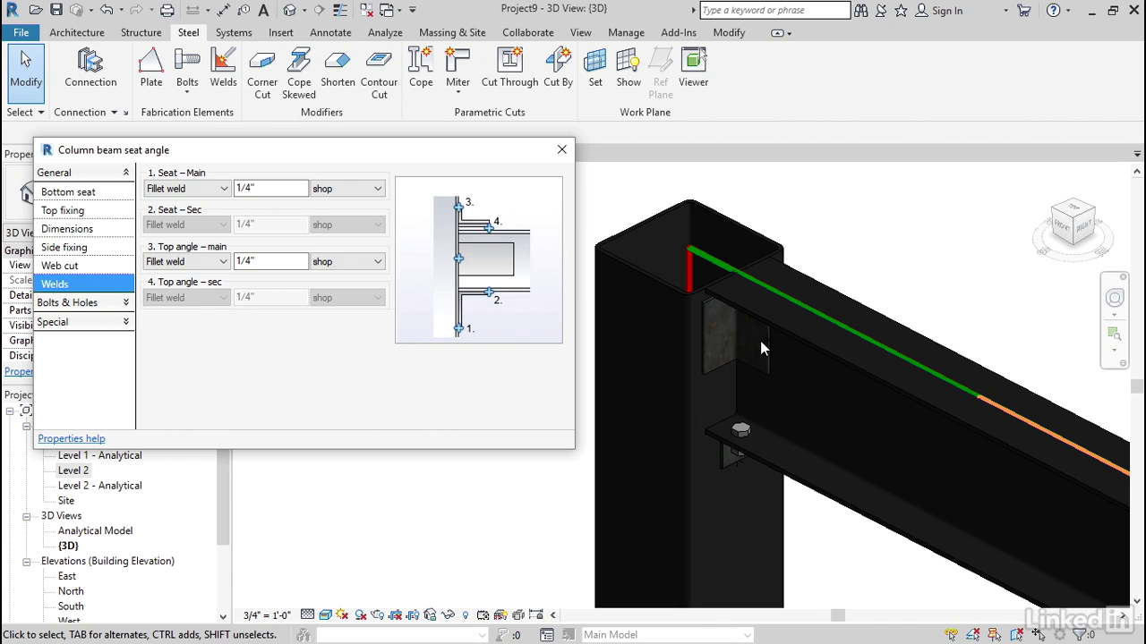
pyautogui.click(89, 304)
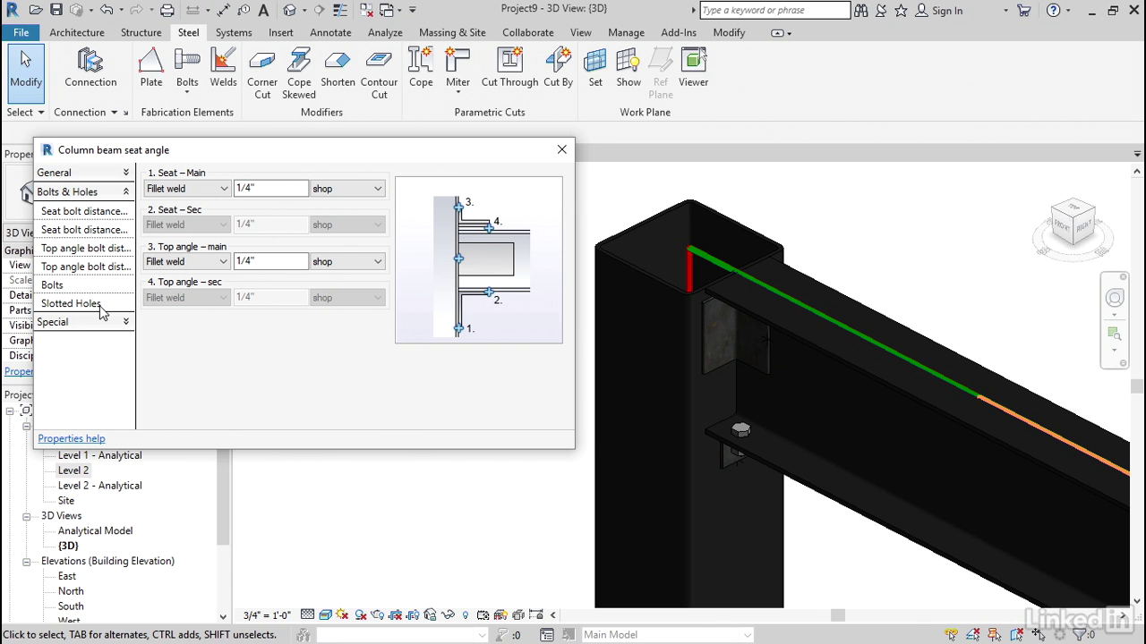
pyautogui.click(205, 190)
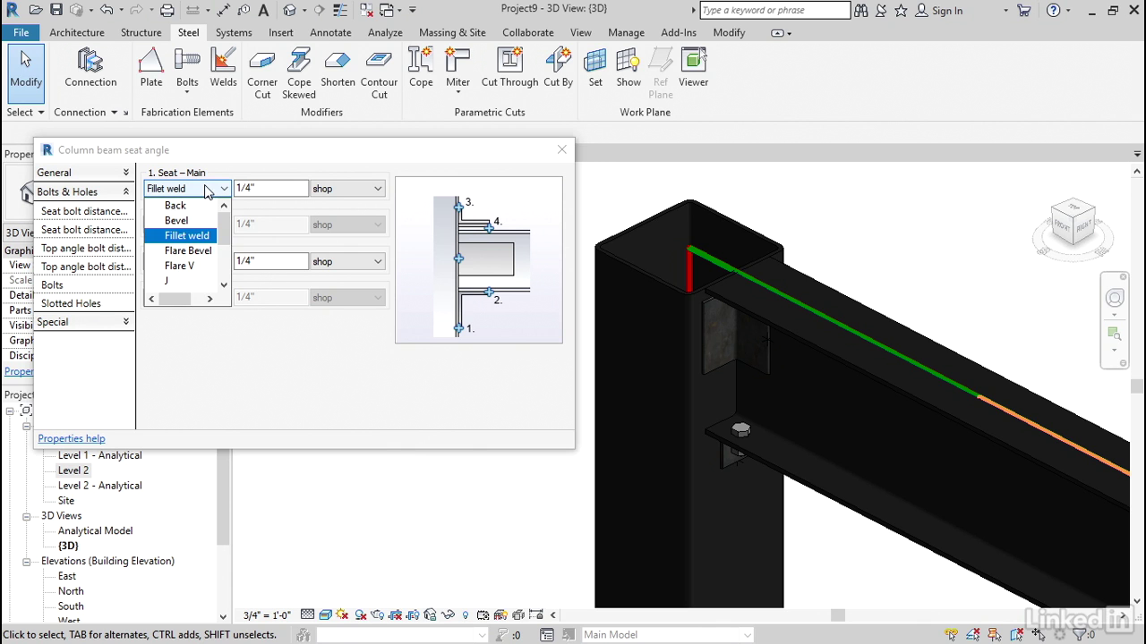
pyautogui.click(85, 211)
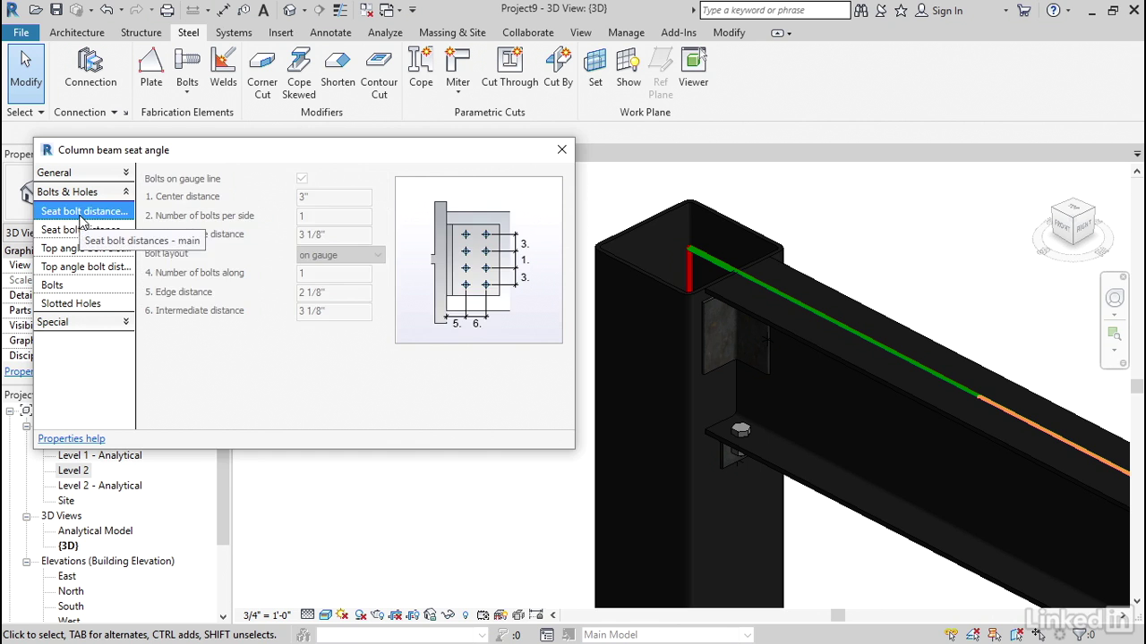
pyautogui.click(79, 230)
pyautogui.click(81, 248)
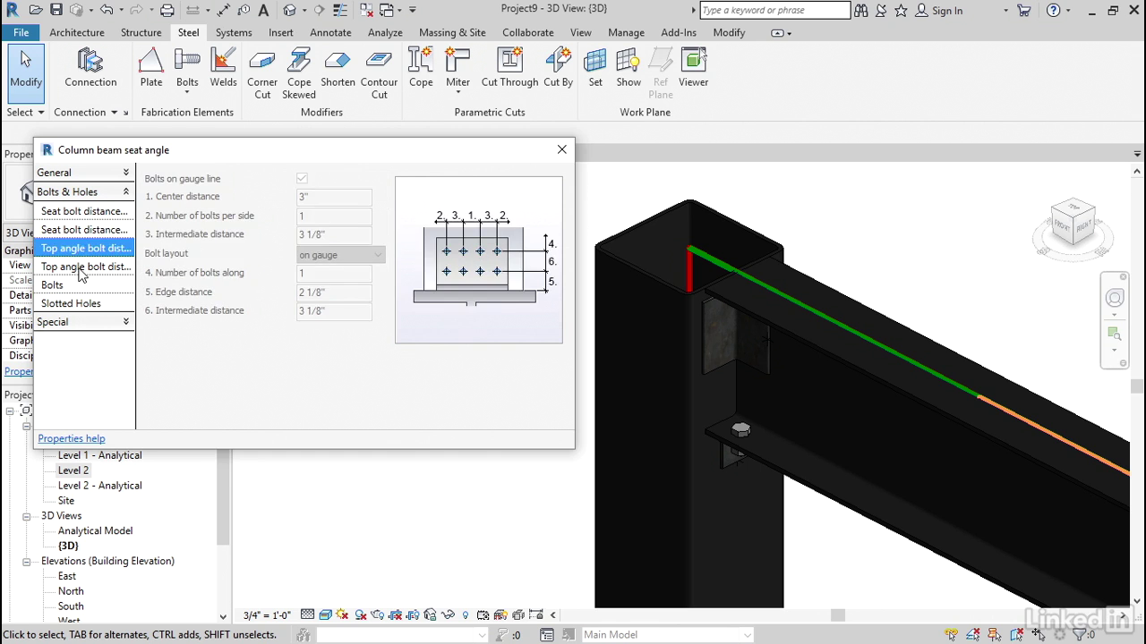
pyautogui.click(82, 266)
pyautogui.click(69, 285)
pyautogui.click(73, 303)
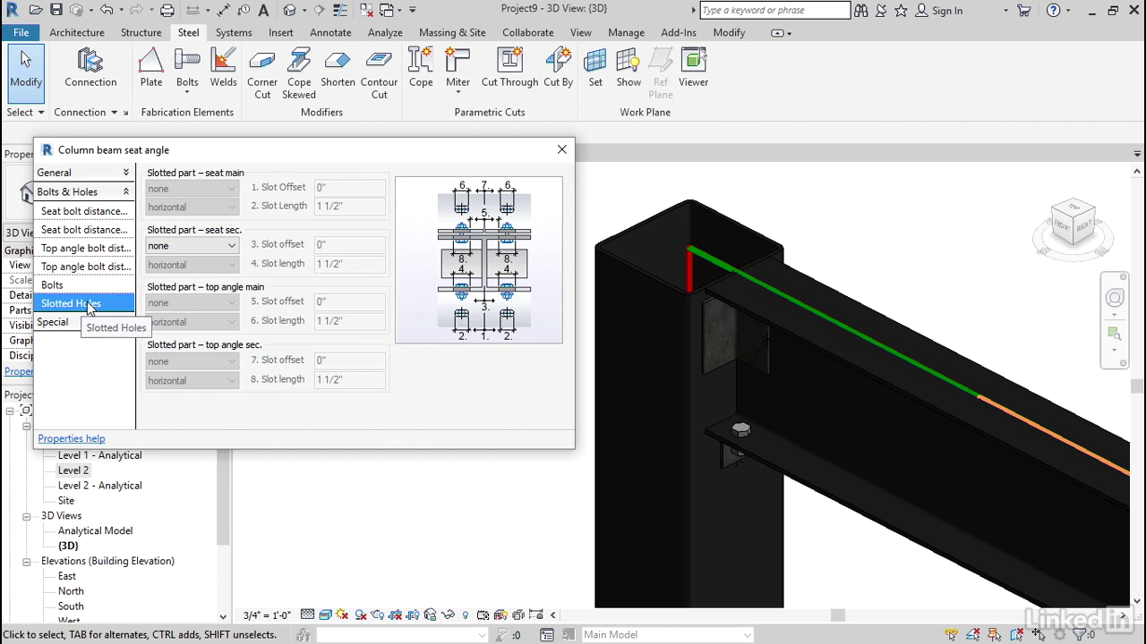
pyautogui.click(562, 150)
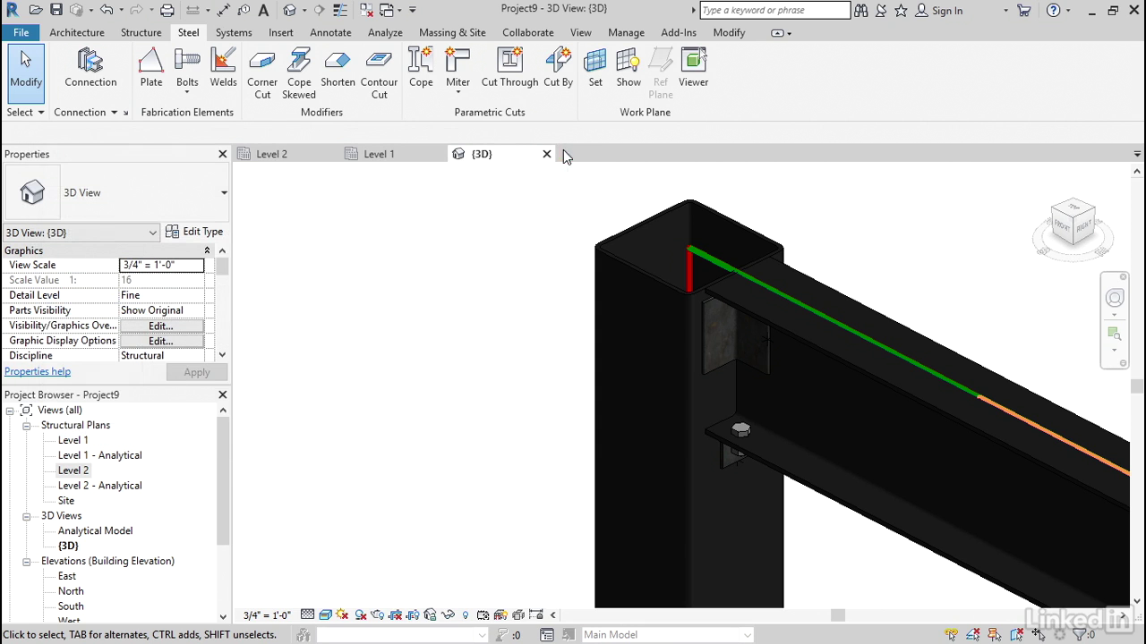
# - Change the HSS10X10X3/8 column's type to the W Shapes-Column W10X33
pyautogui.moveTo(500, 333); pyautogui.dragTo(402, 296, button='middle')
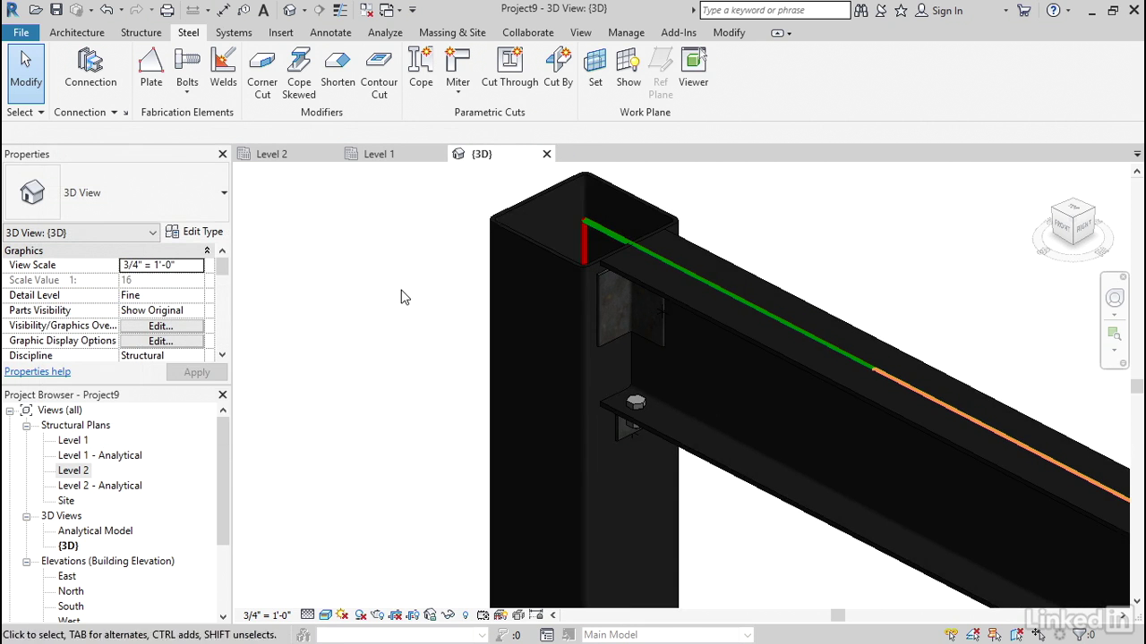
pyautogui.click(505, 246)
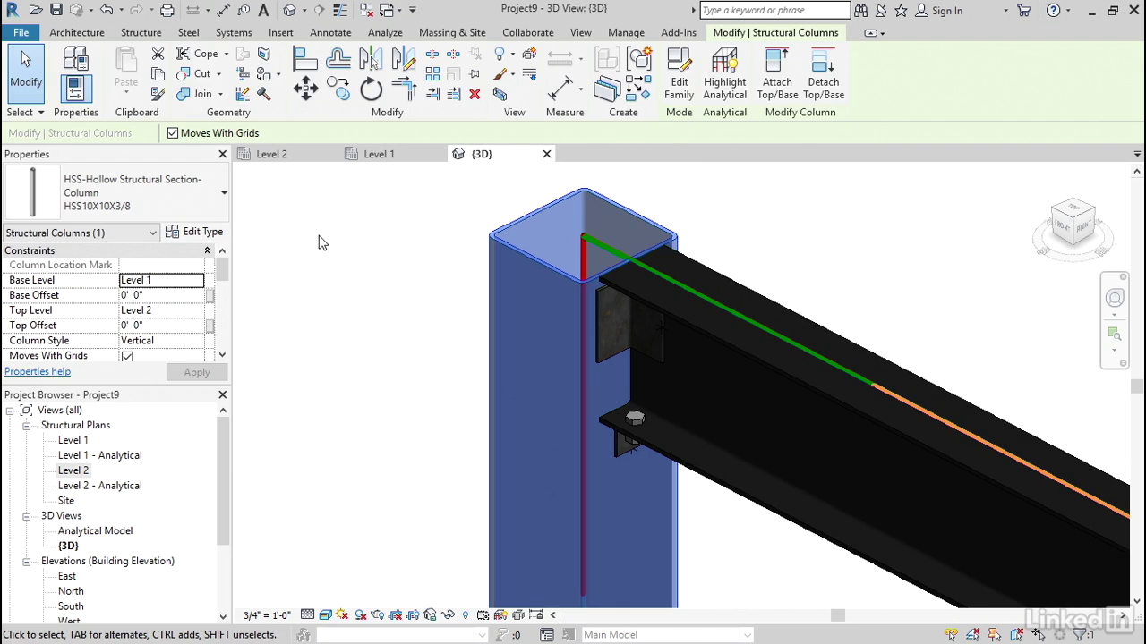
pyautogui.click(201, 199)
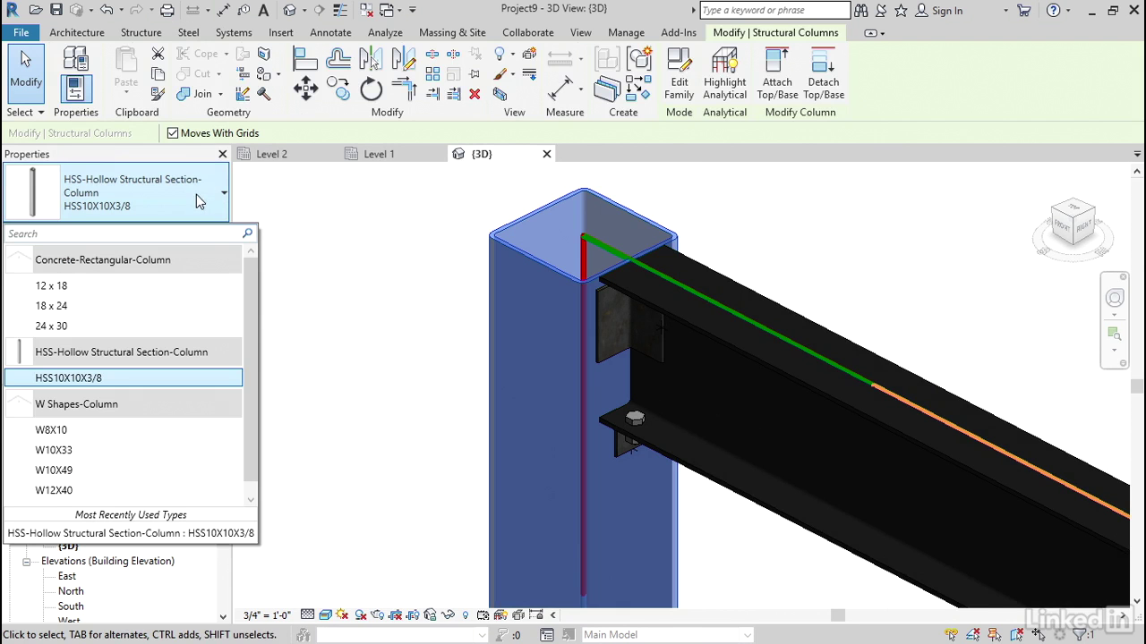
pyautogui.click(53, 450)
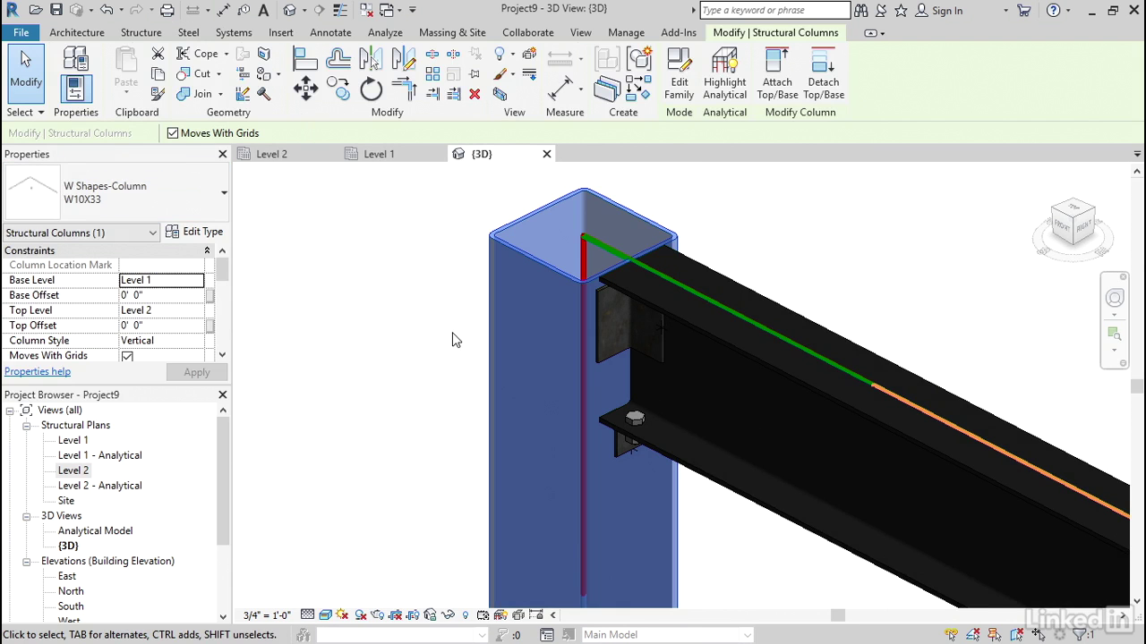
# - Rotate the W10X33 column 90 degrees in plan so that its flange faces the end of the beam
pyautogui.click(424, 325)
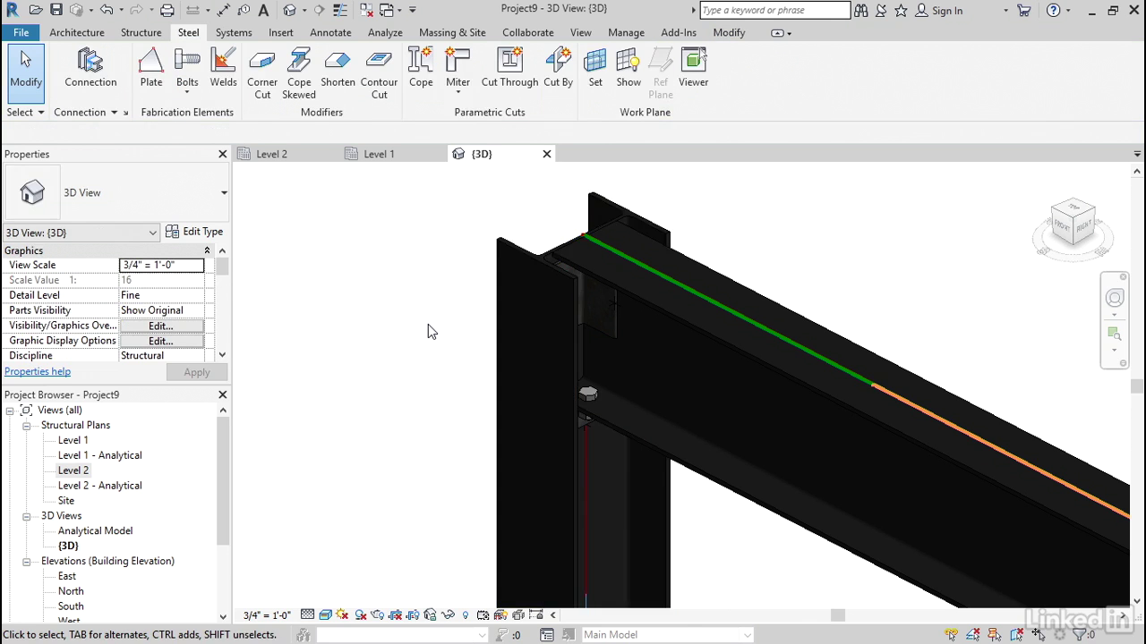
pyautogui.moveTo(428, 331)
pyautogui.keyDown('shift'); pyautogui.mouseDown(button='middle')
pyautogui.moveTo(442, 327)
pyautogui.moveTo(438, 340)
pyautogui.mouseUp(button='middle'); pyautogui.keyUp('shift')
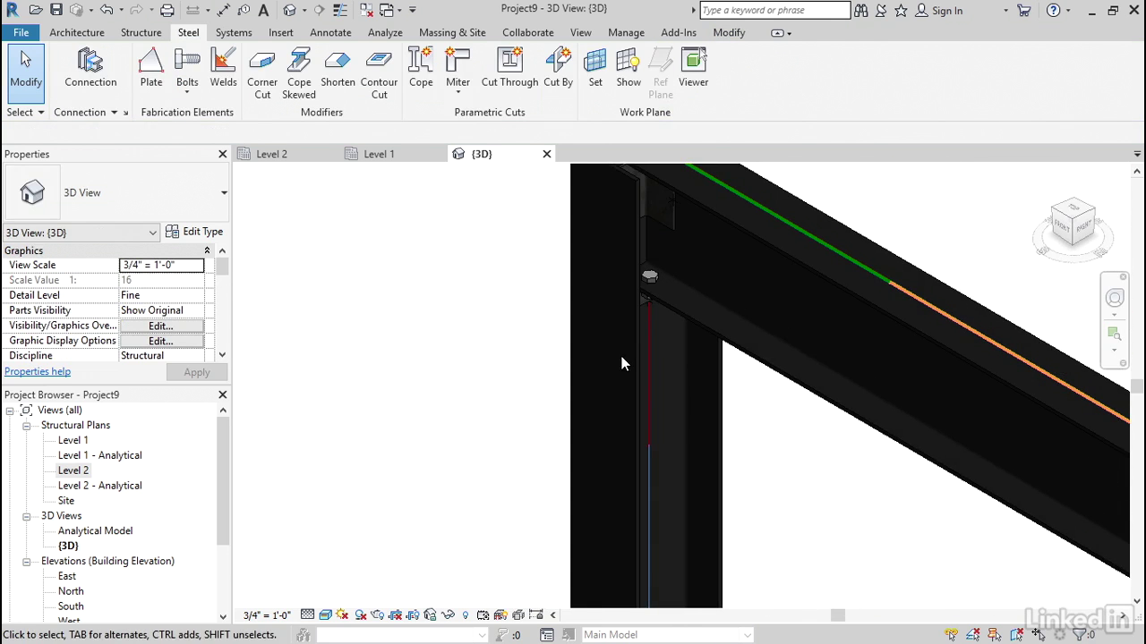
pyautogui.moveTo(477, 318); pyautogui.dragTo(361, 351, button='middle')
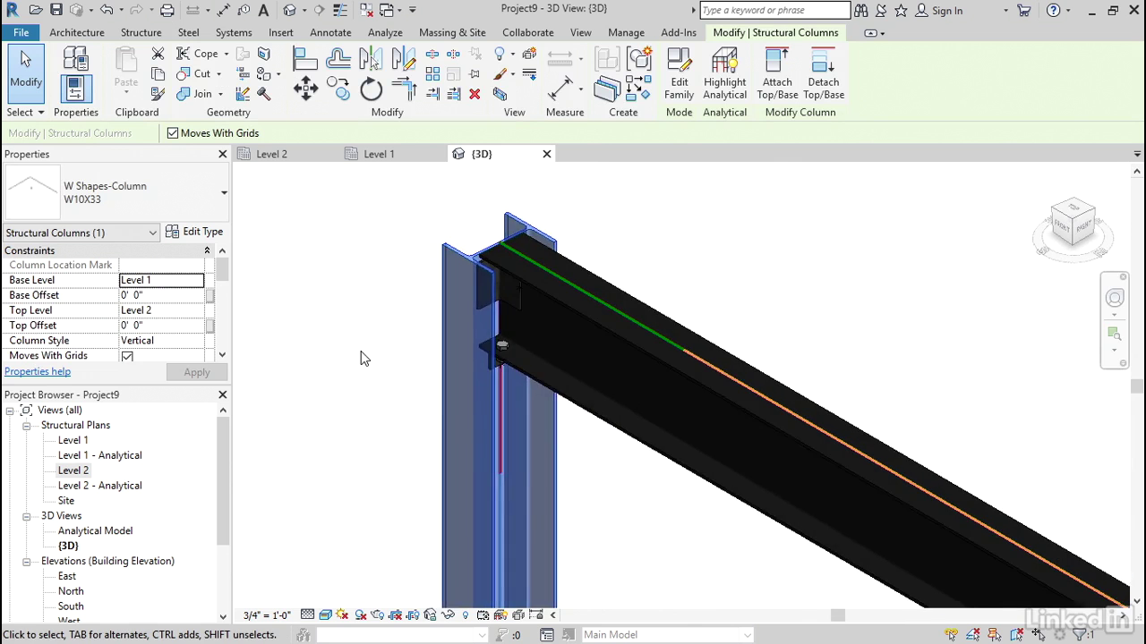
pyautogui.scroll(1, 573, 198)
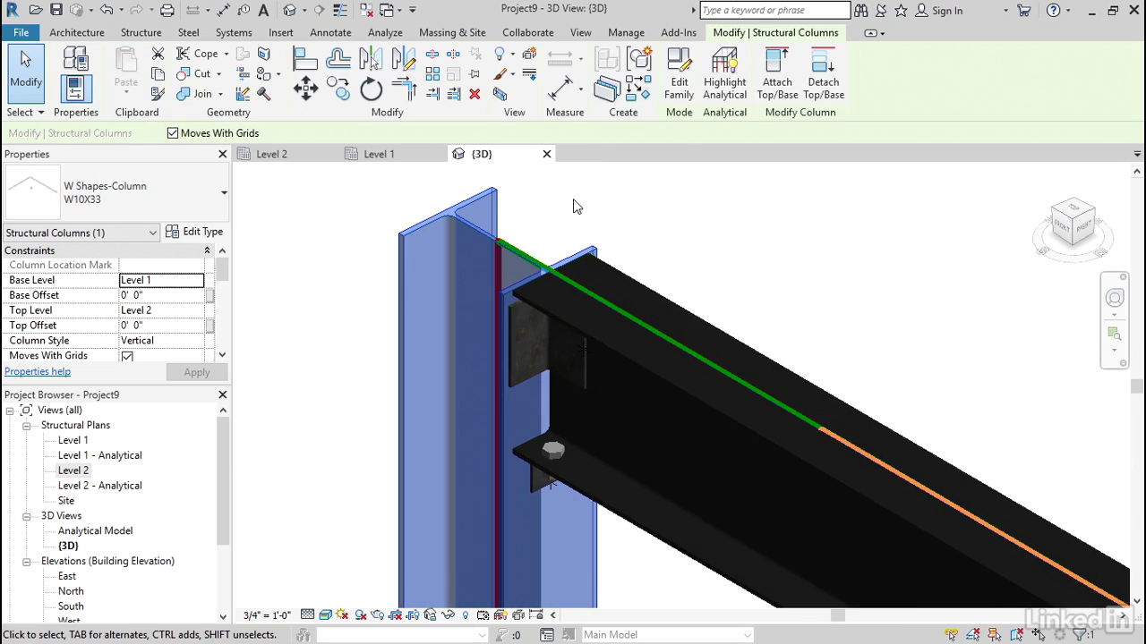
pyautogui.scroll(1, 575, 204)
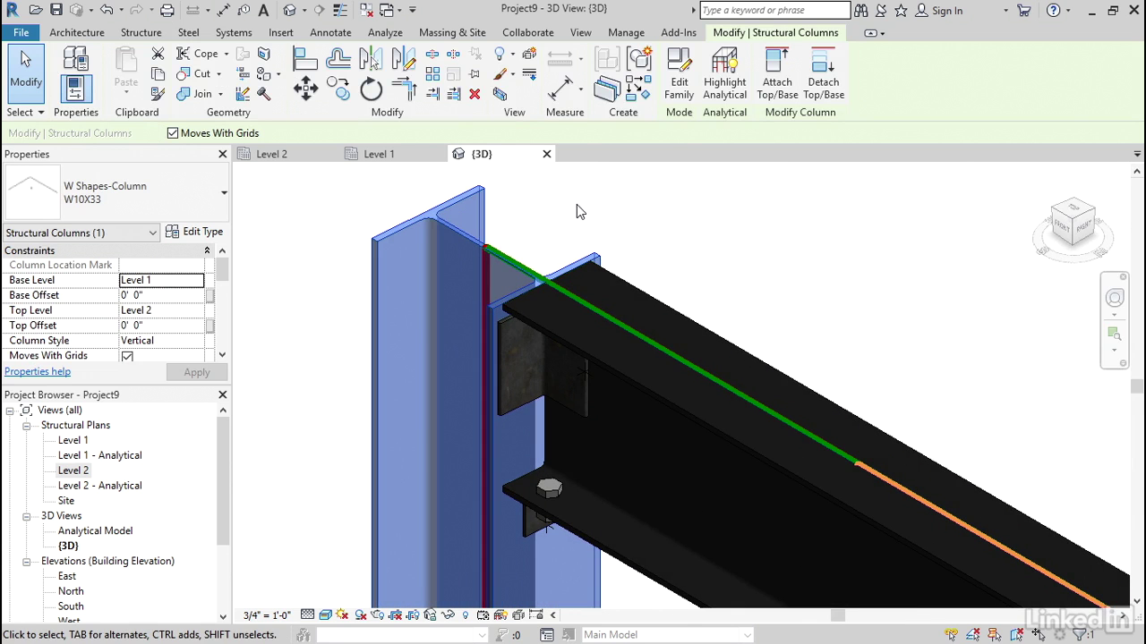
pyautogui.scroll(-1, 578, 206)
pyautogui.click(770, 224)
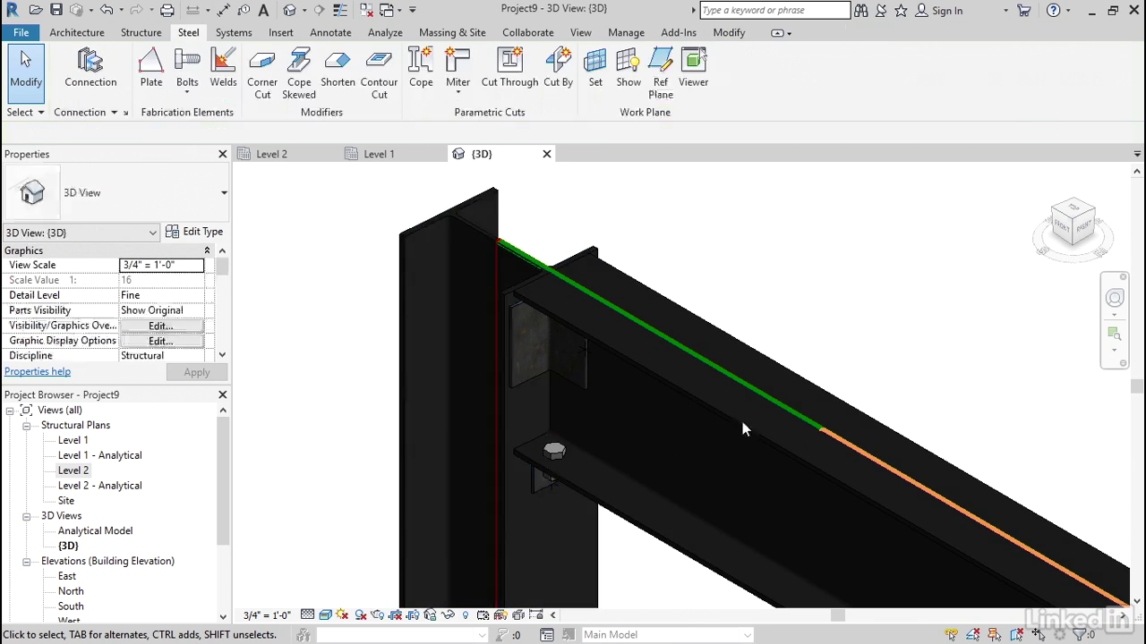
# - Change the type of the column-to-beam connection from seat angle to Column beam seat T
pyautogui.click(586, 385)
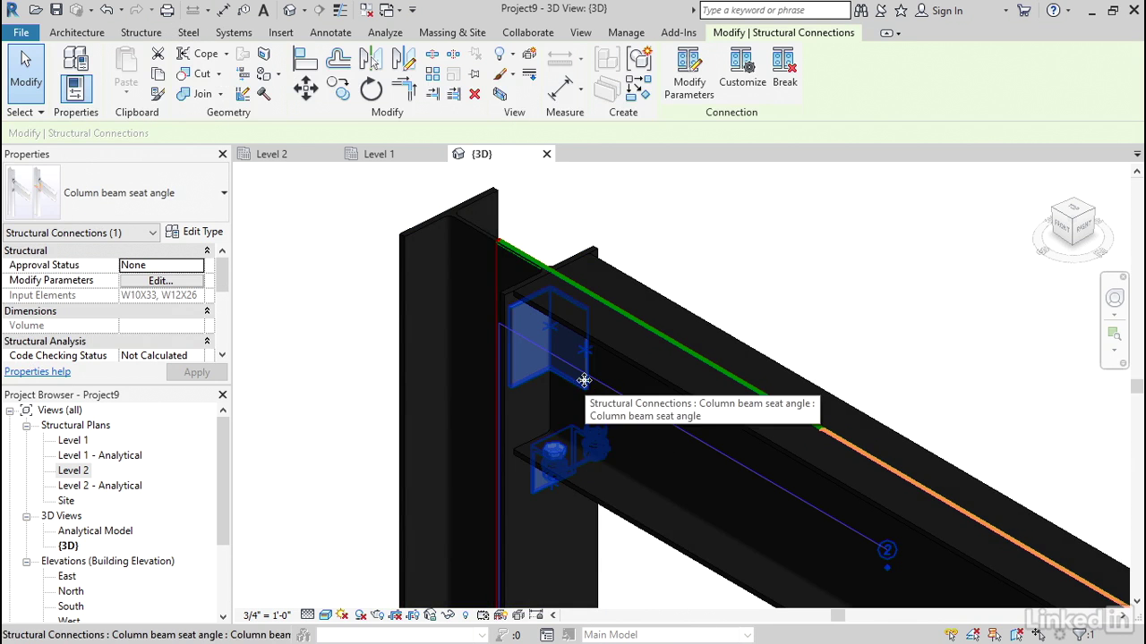
pyautogui.click(134, 195)
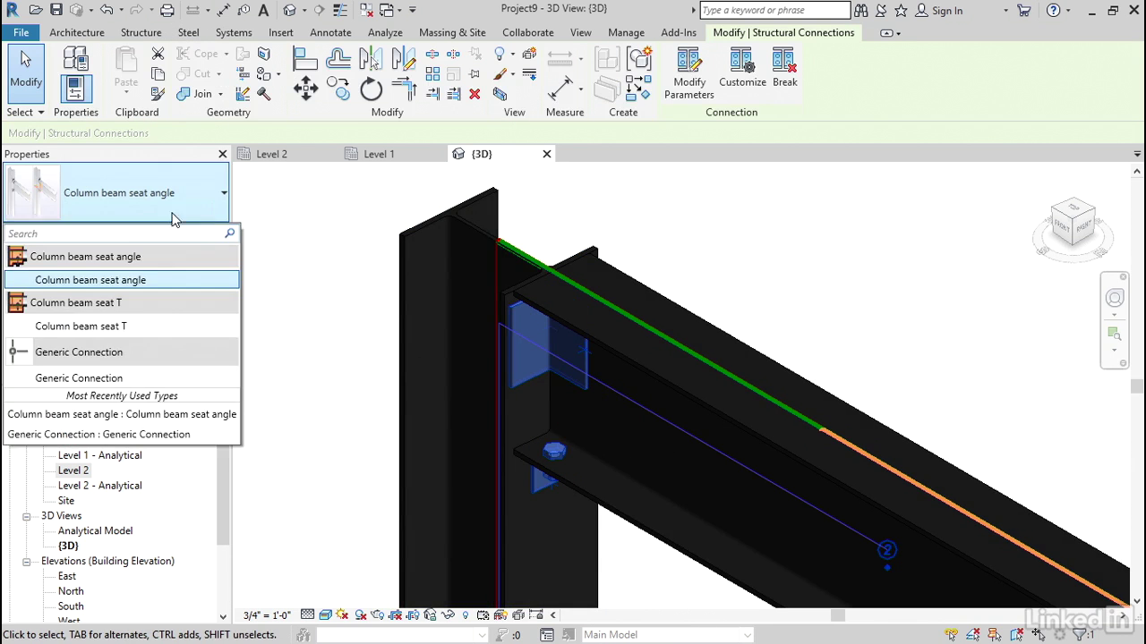
pyautogui.click(93, 328)
pyautogui.keyDown('shift'); pyautogui.moveTo(326, 345); pyautogui.dragTo(332, 350, button='middle'); pyautogui.keyUp('shift')
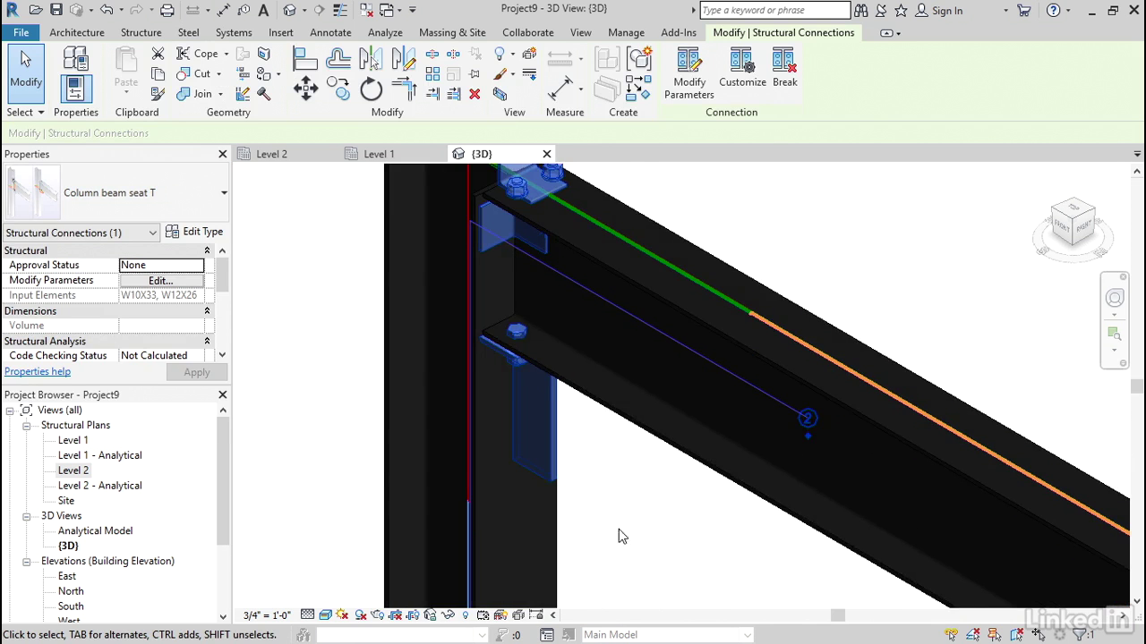
pyautogui.keyDown('shift'); pyautogui.moveTo(617, 534); pyautogui.dragTo(582, 490, button='middle'); pyautogui.keyUp('shift')
# - Try a plate as the seat T connection's top fixing, set the top fixing to none instead, and close the connection's parameters
pyautogui.click(190, 232)
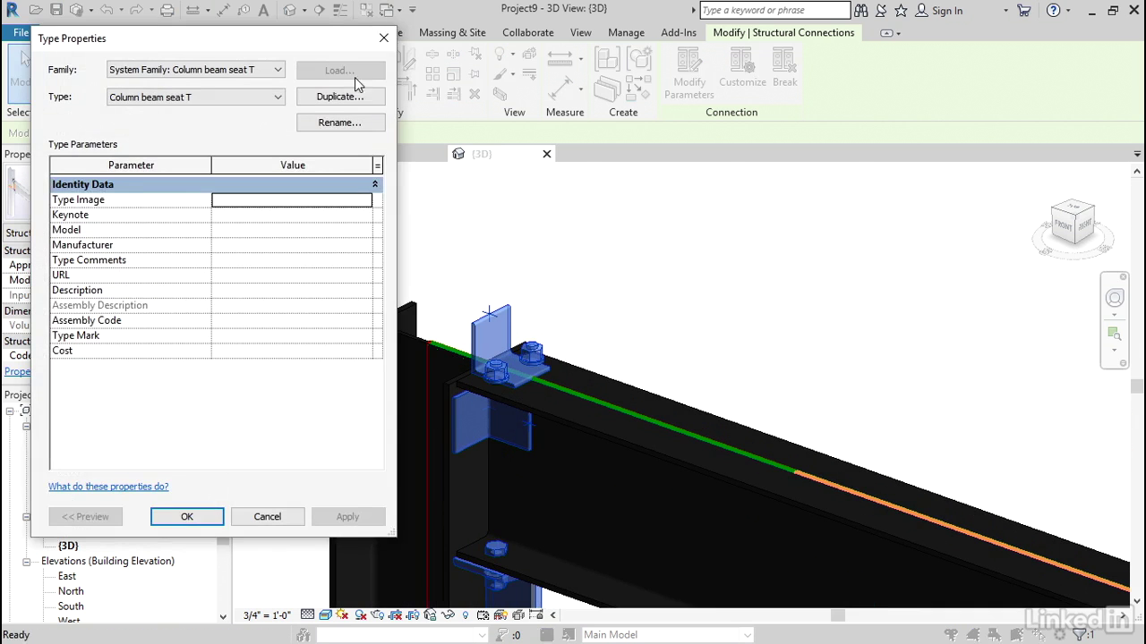
pyautogui.click(384, 40)
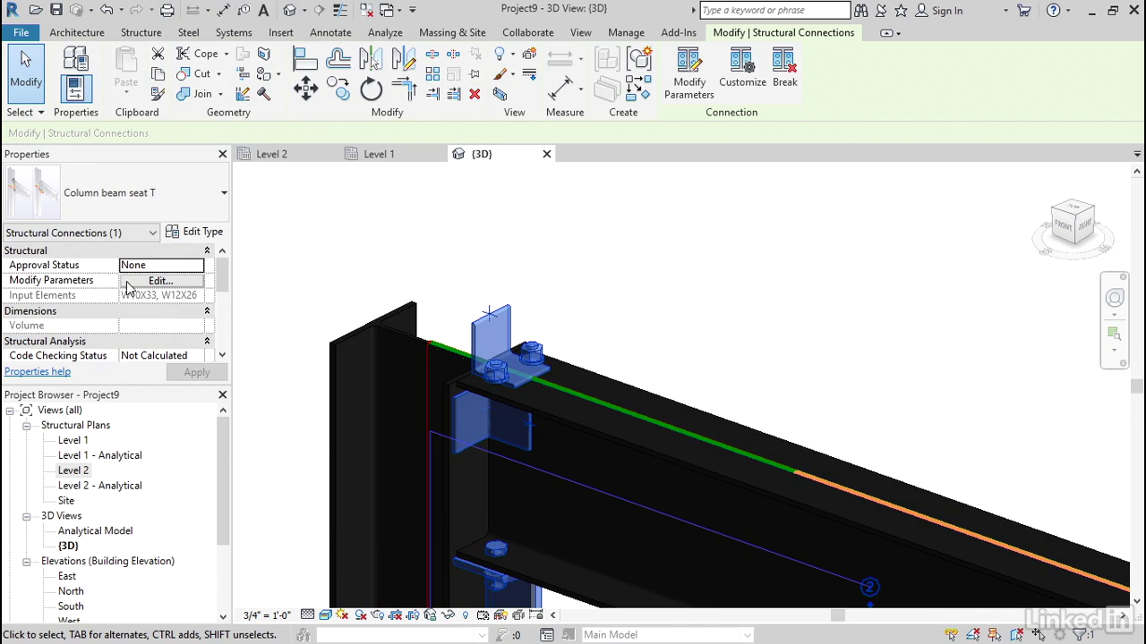
pyautogui.click(159, 281)
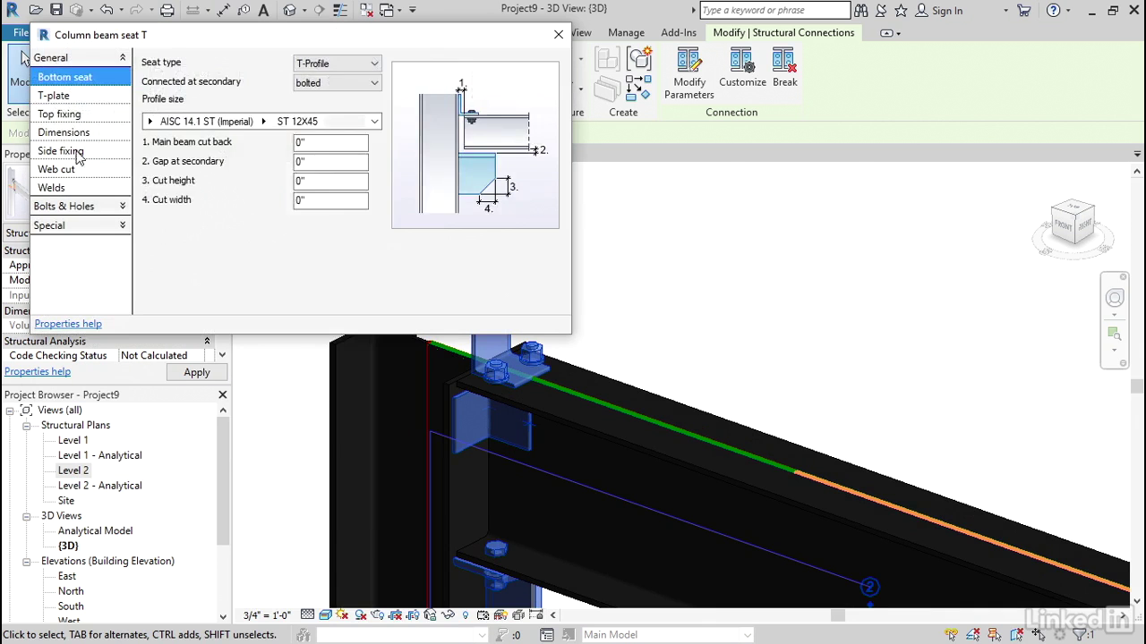
pyautogui.click(61, 115)
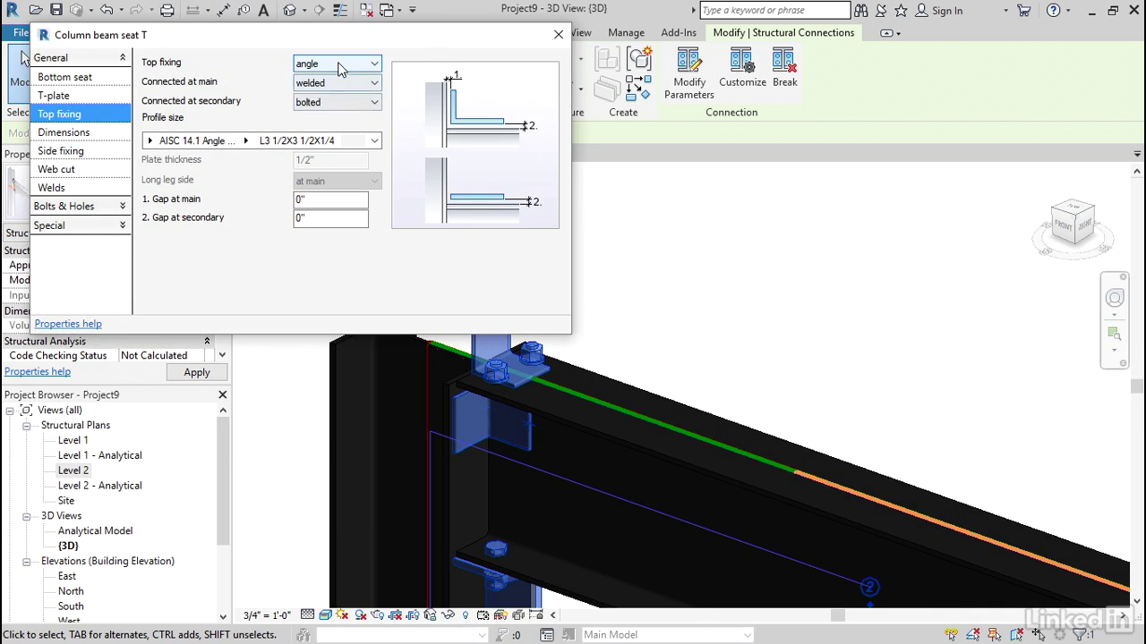
pyautogui.click(340, 64)
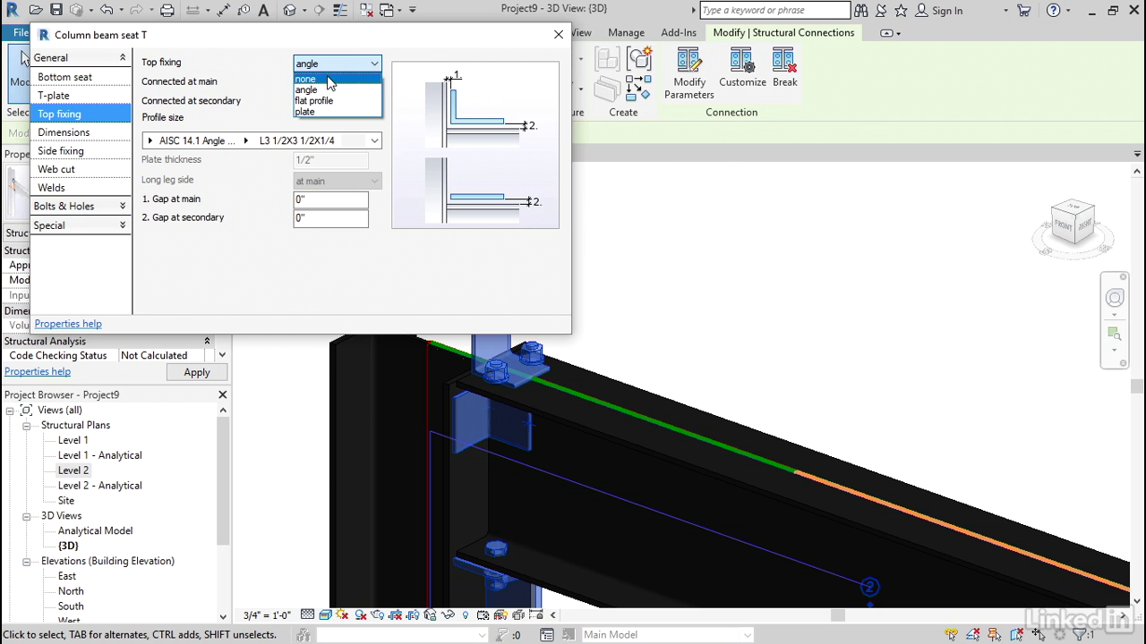
pyautogui.click(325, 111)
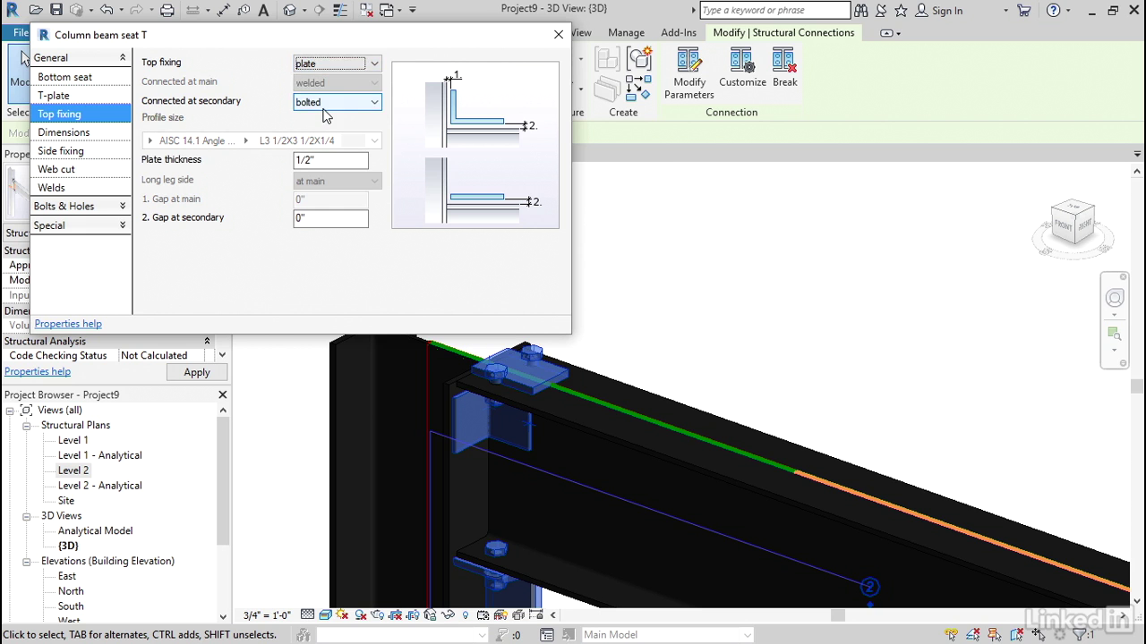
pyautogui.click(336, 64)
pyautogui.click(329, 75)
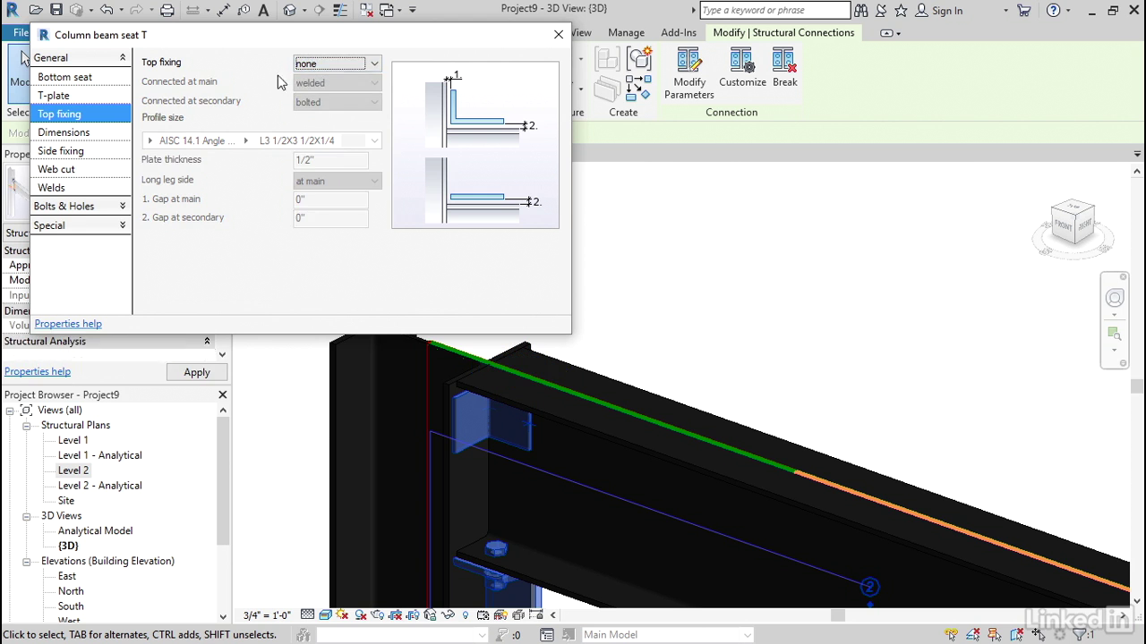
pyautogui.click(557, 34)
pyautogui.keyDown('shift'); pyautogui.moveTo(590, 299); pyautogui.dragTo(564, 541, button='middle'); pyautogui.keyUp('shift')
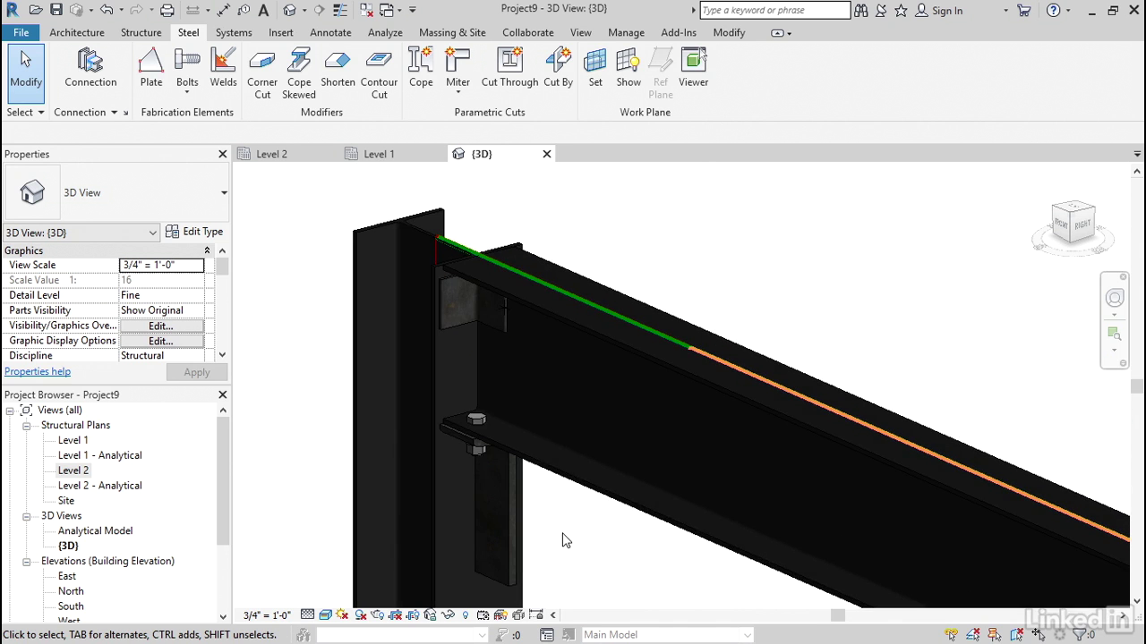